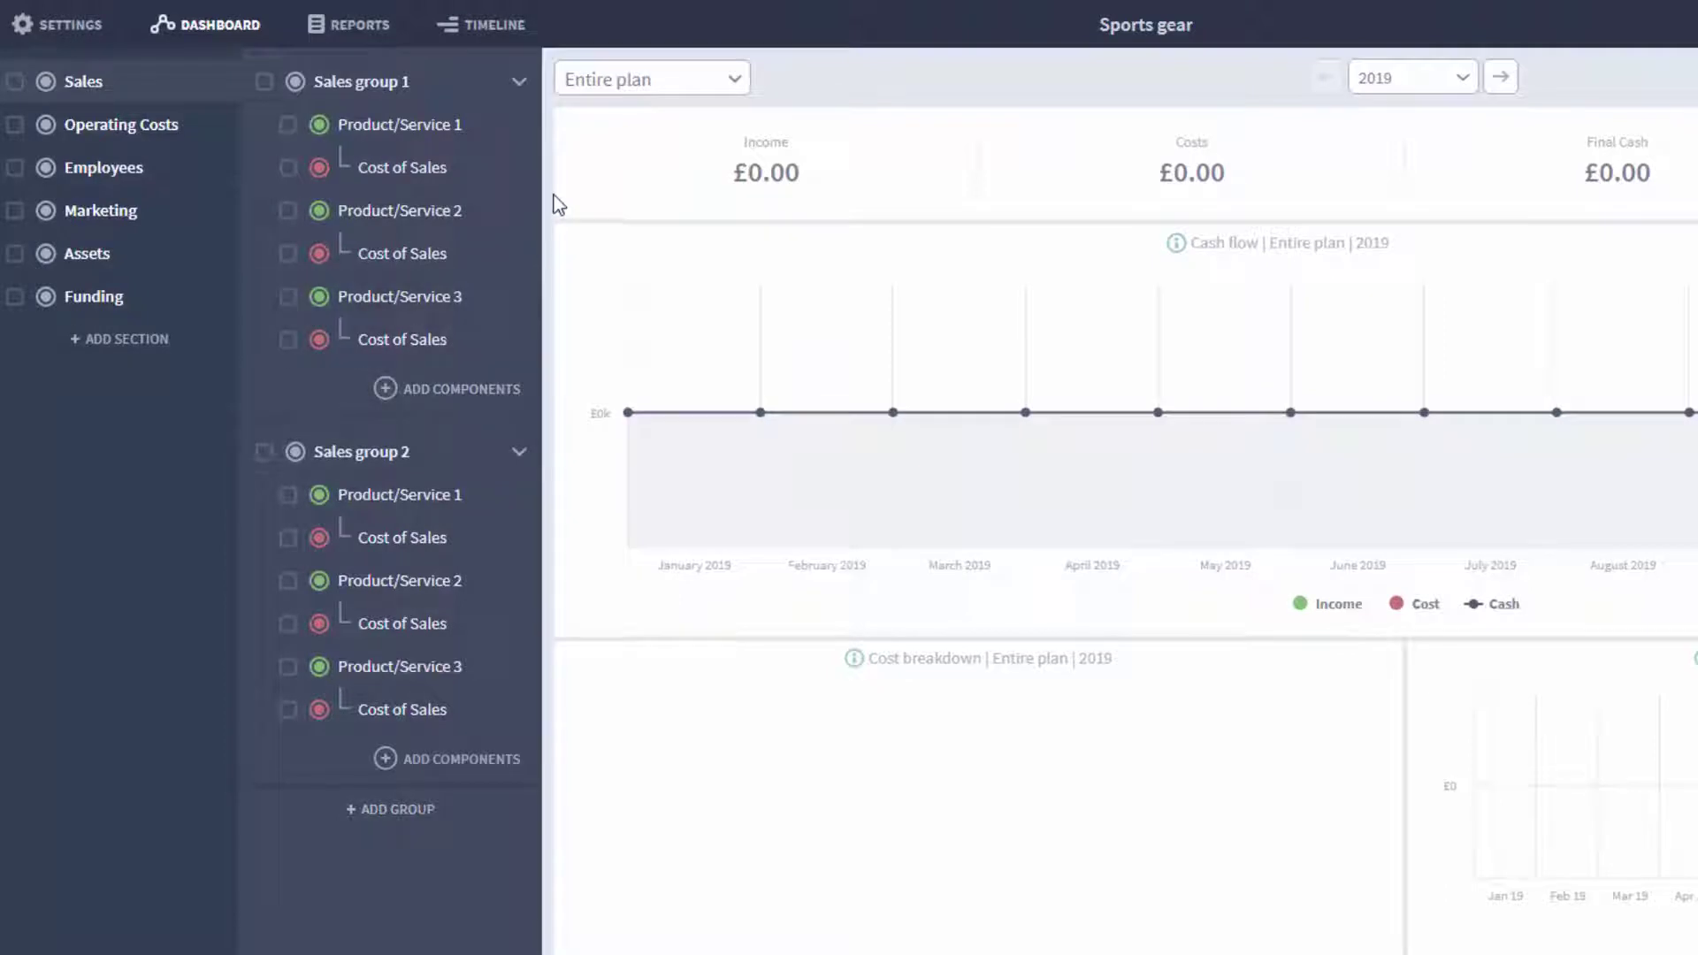
- Delete both default sales groups with their components and begin adding a new sales group
click(265, 81)
click(266, 452)
click(657, 478)
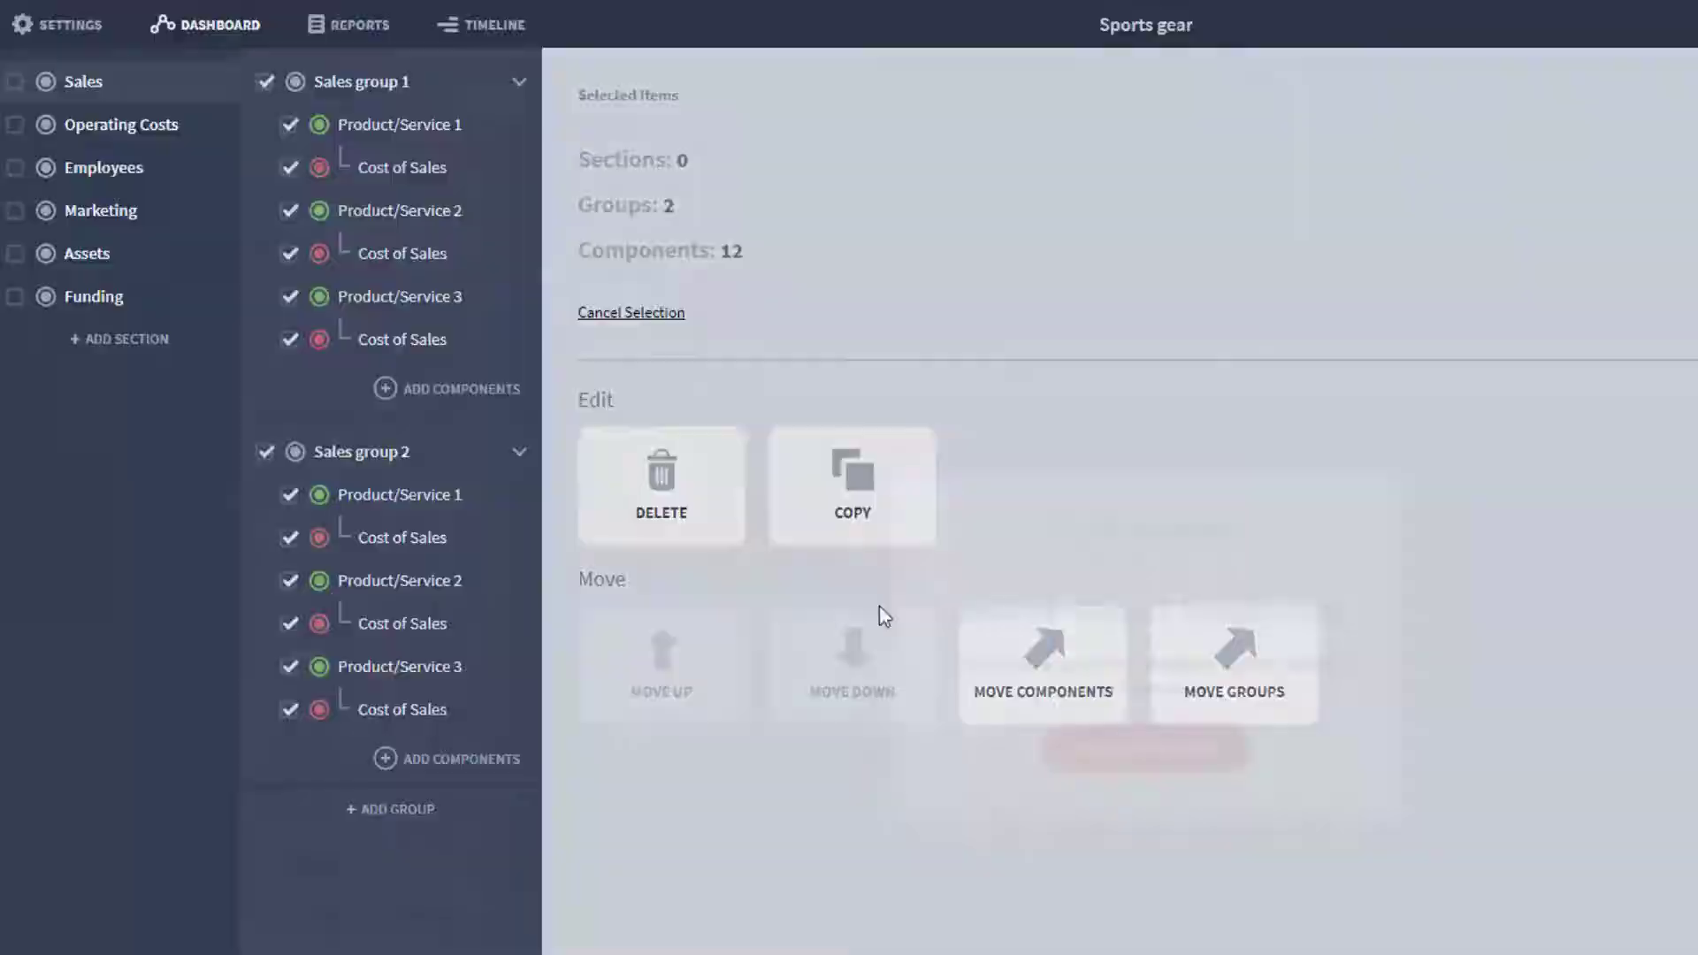
click(1121, 751)
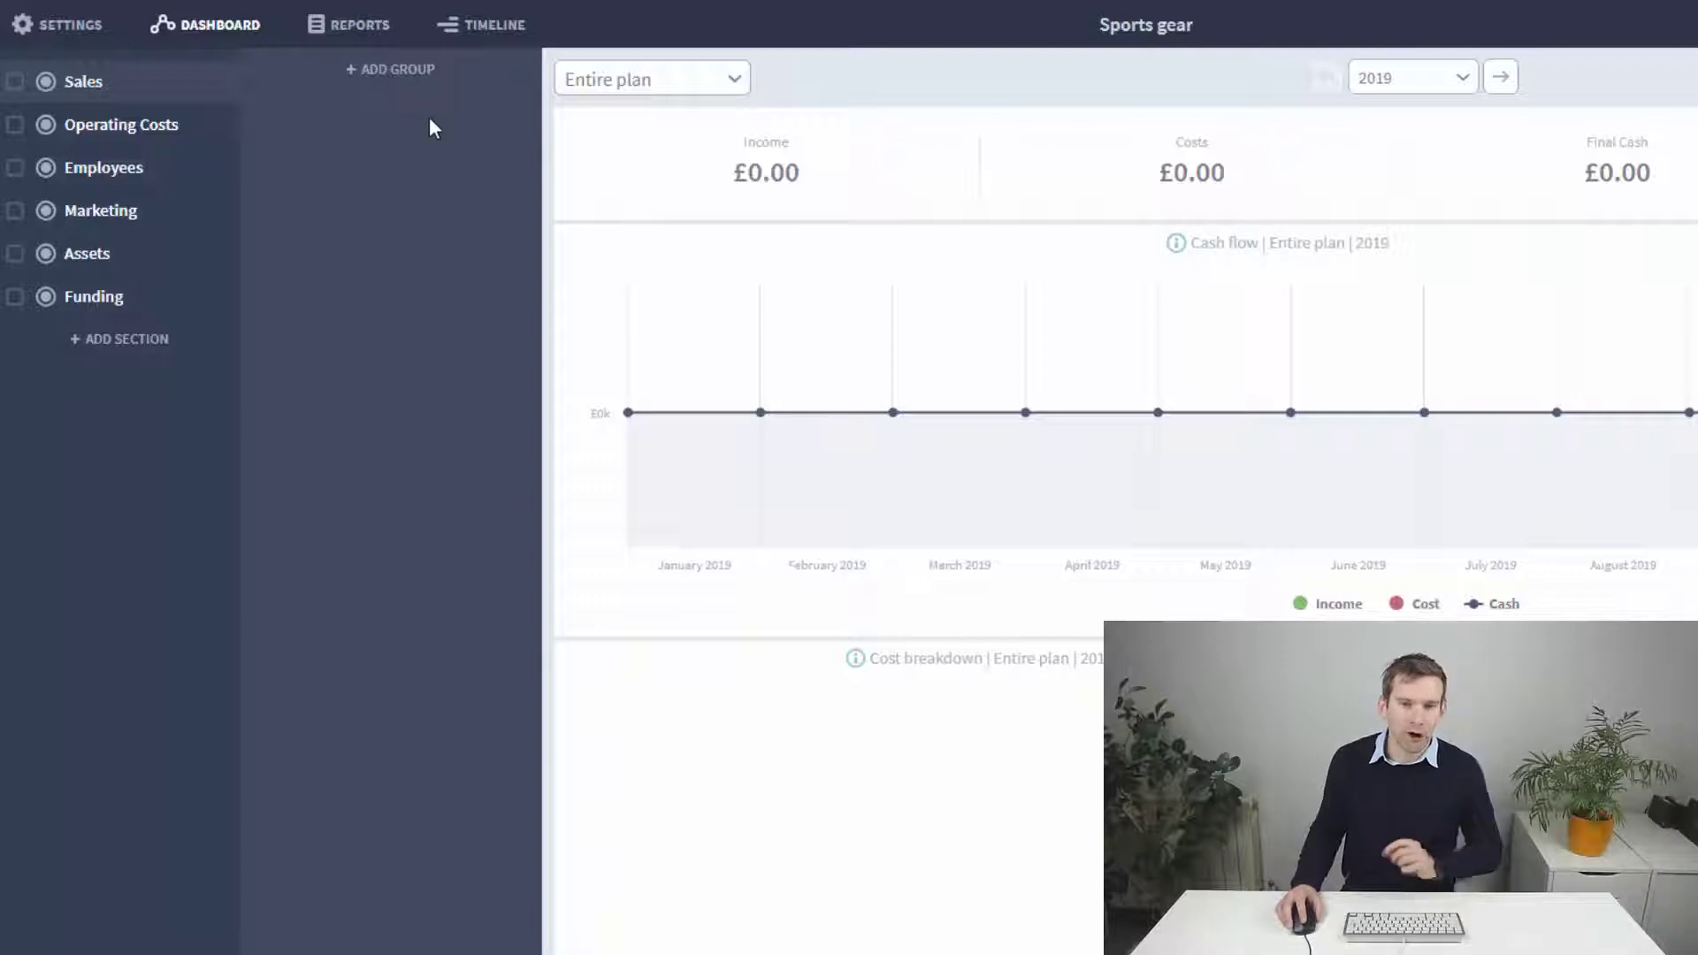
click(396, 79)
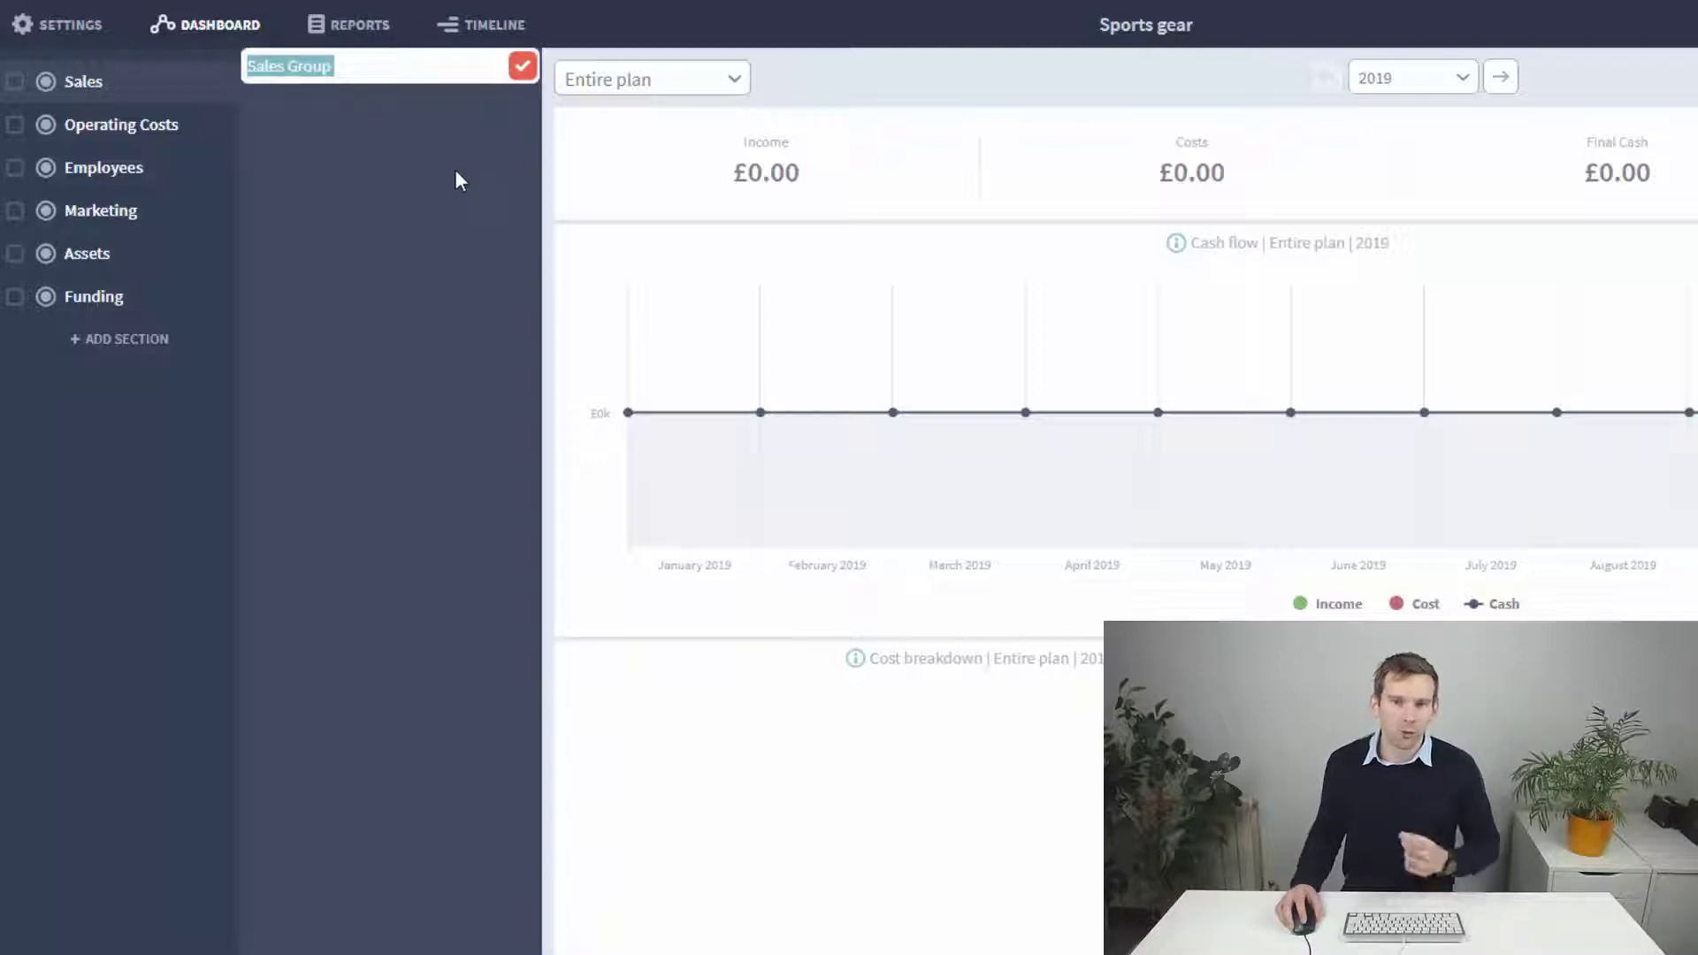
- Name the new group Gym gear and add four Income components to it
text(Gym gear)
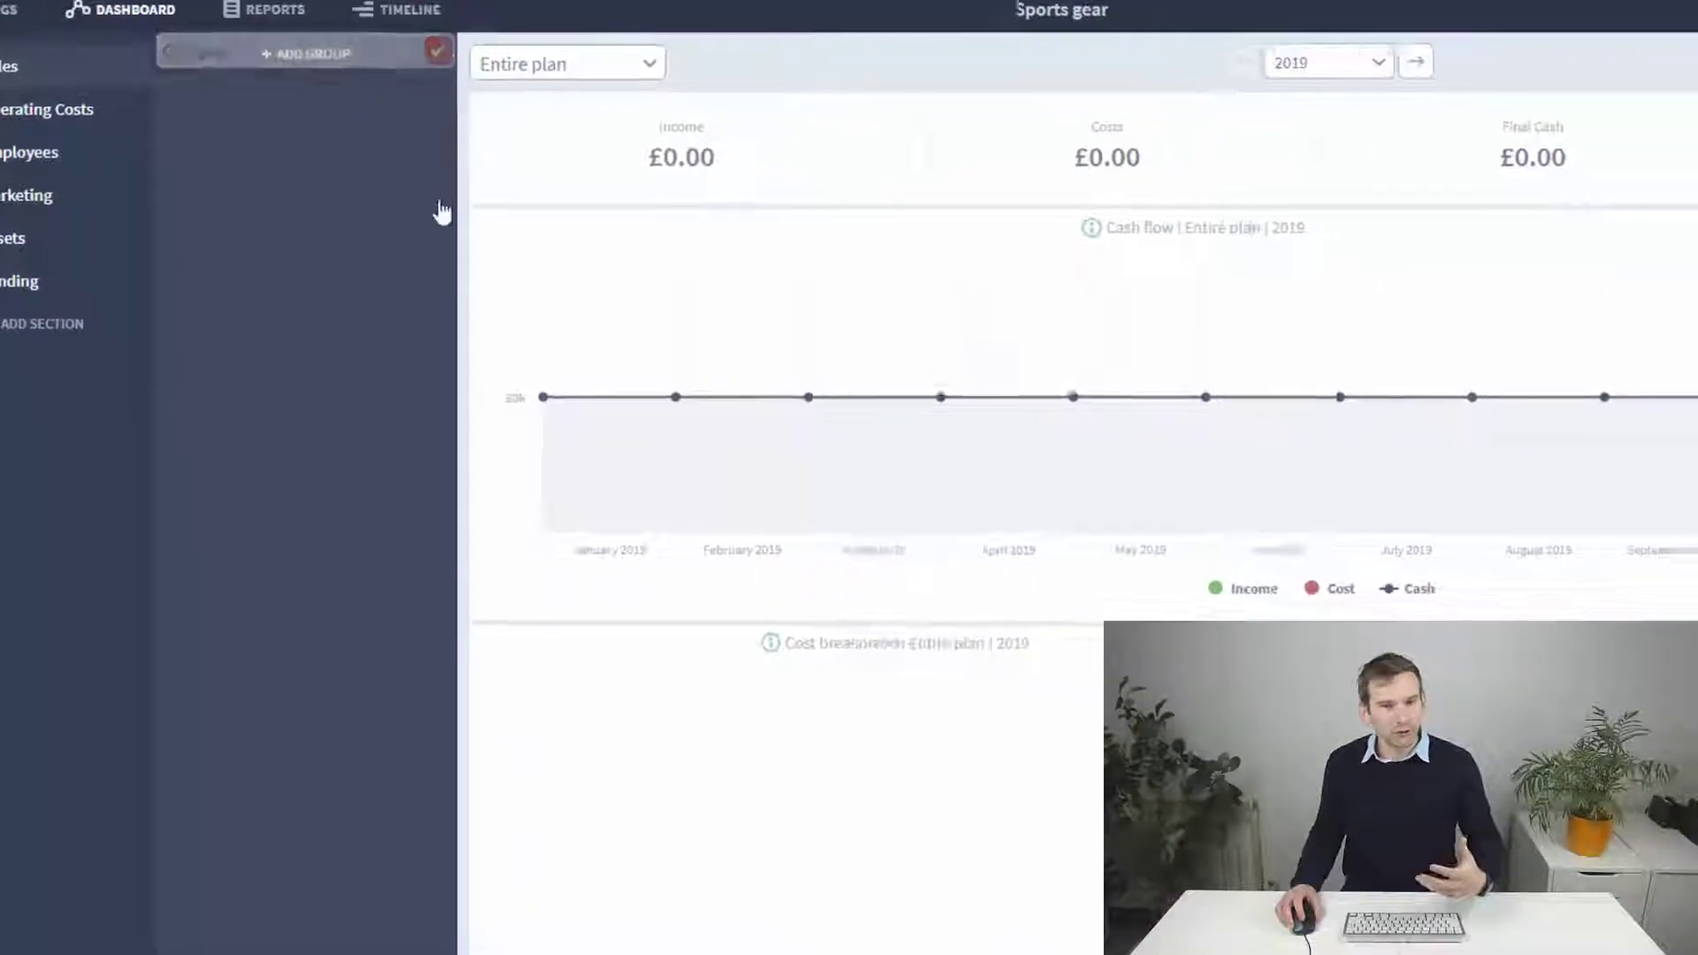
key(Return)
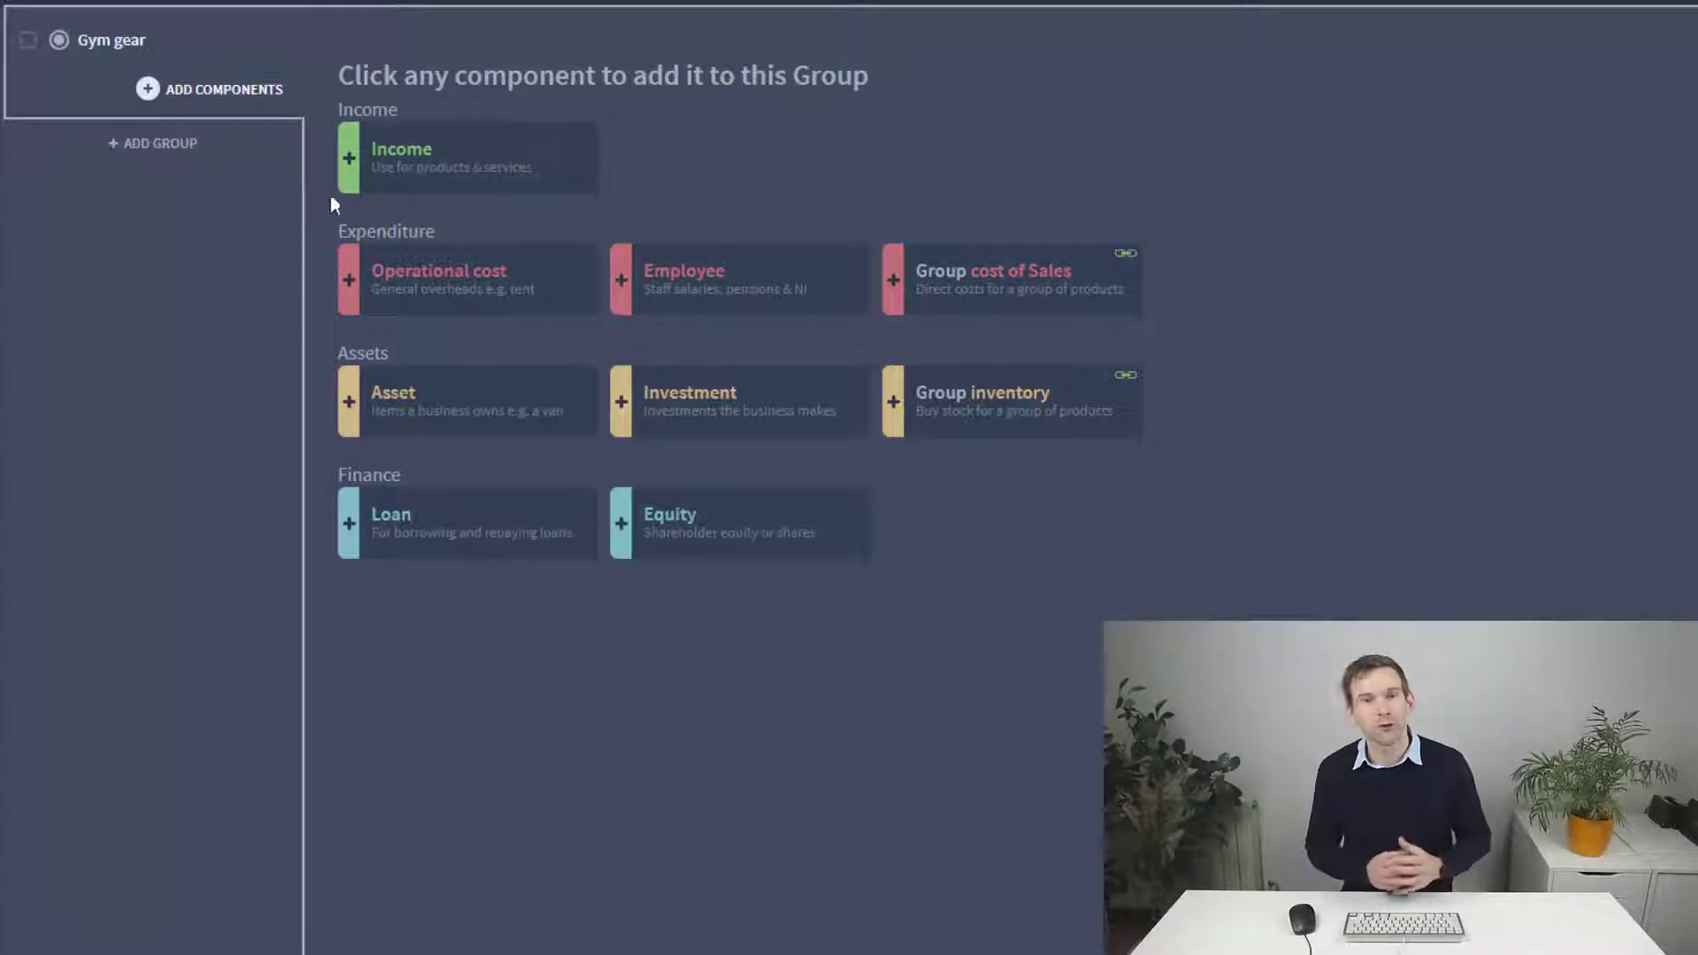
click(464, 146)
click(451, 151)
click(467, 151)
click(410, 174)
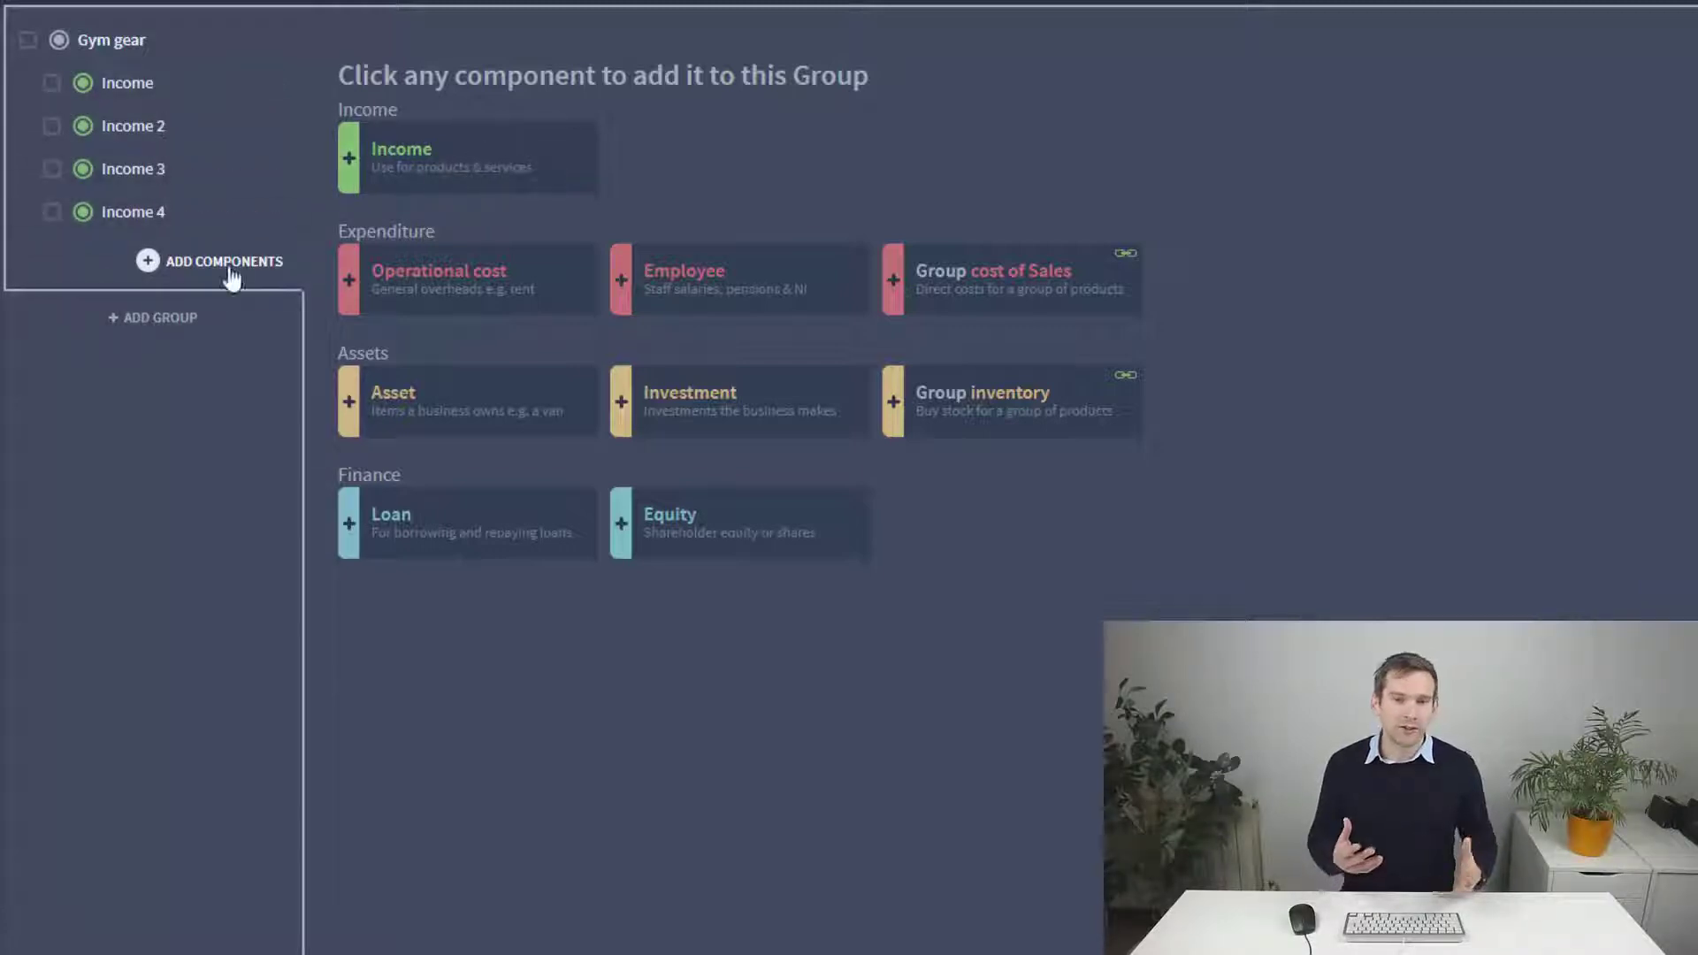
- Back on the dashboard, rename an income component and reorder Gym gear's components
click(200, 263)
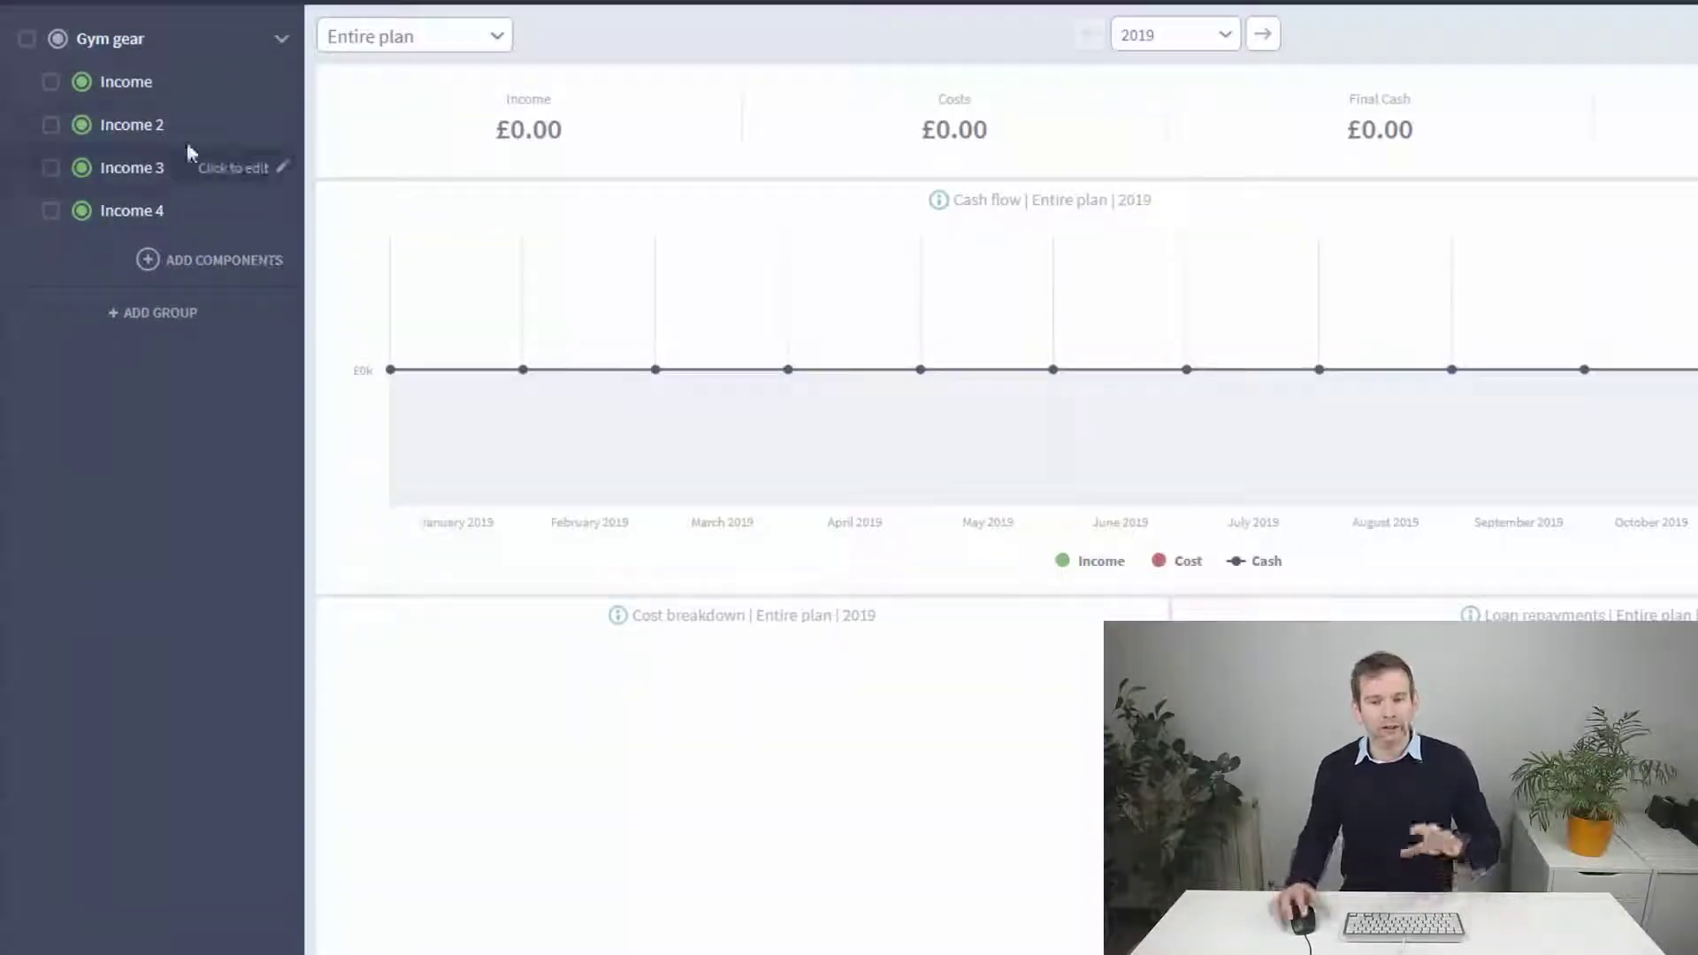
click(133, 125)
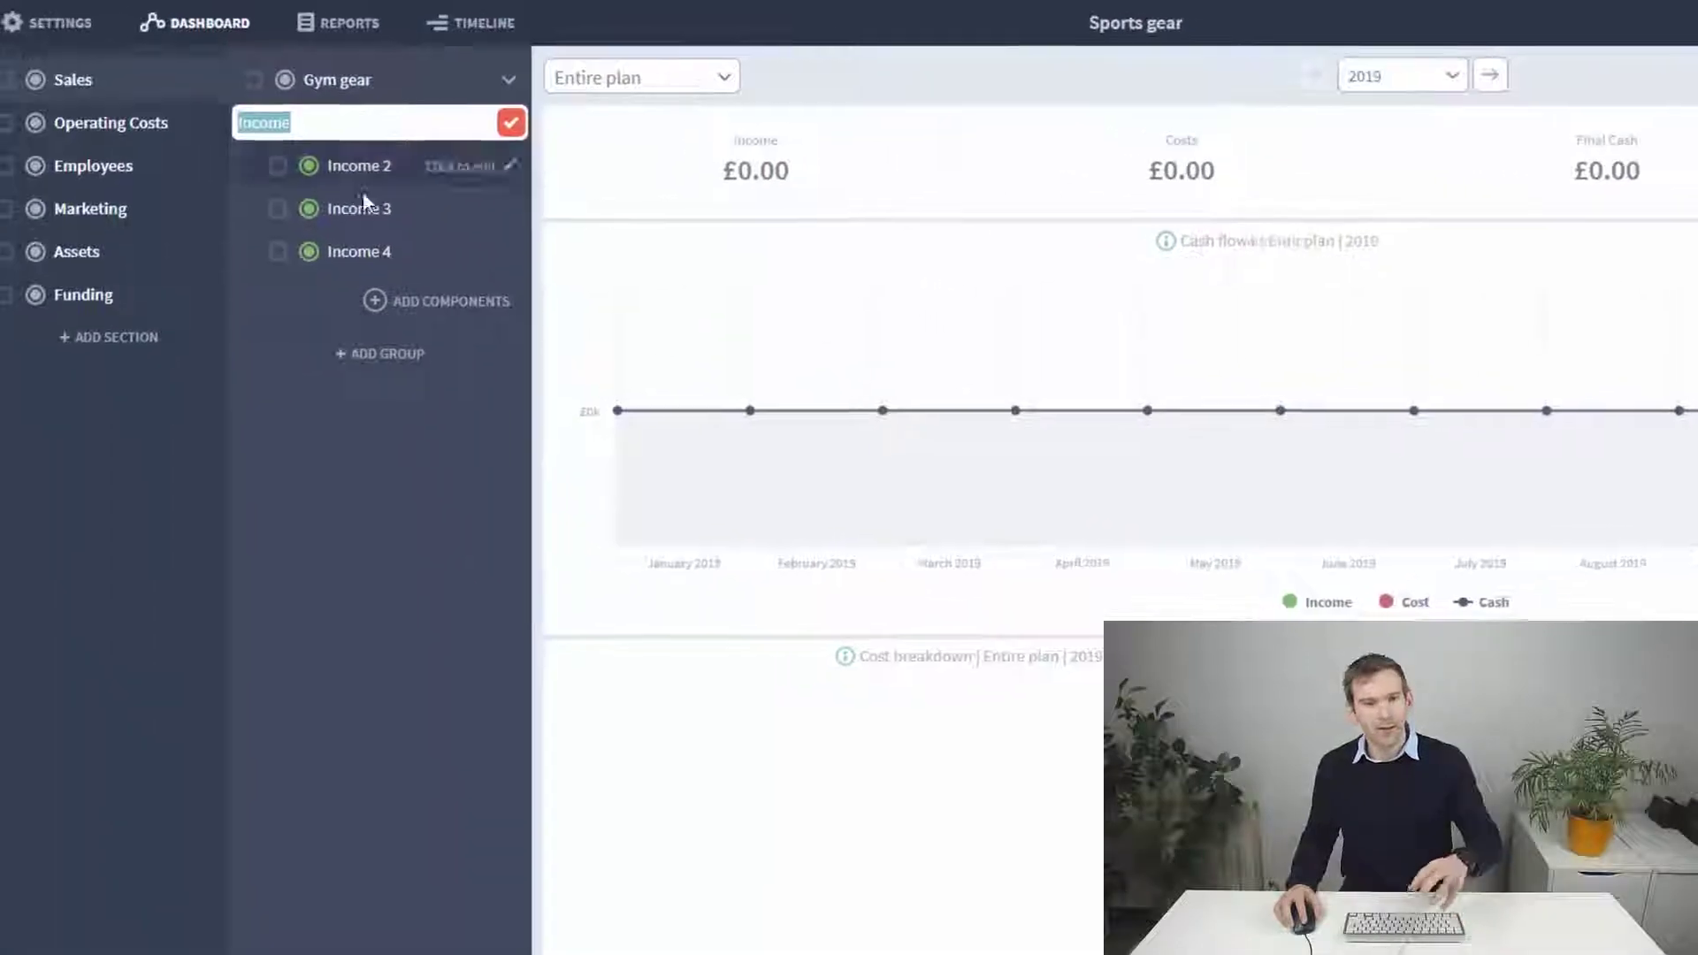
drag(391, 272, 405, 179)
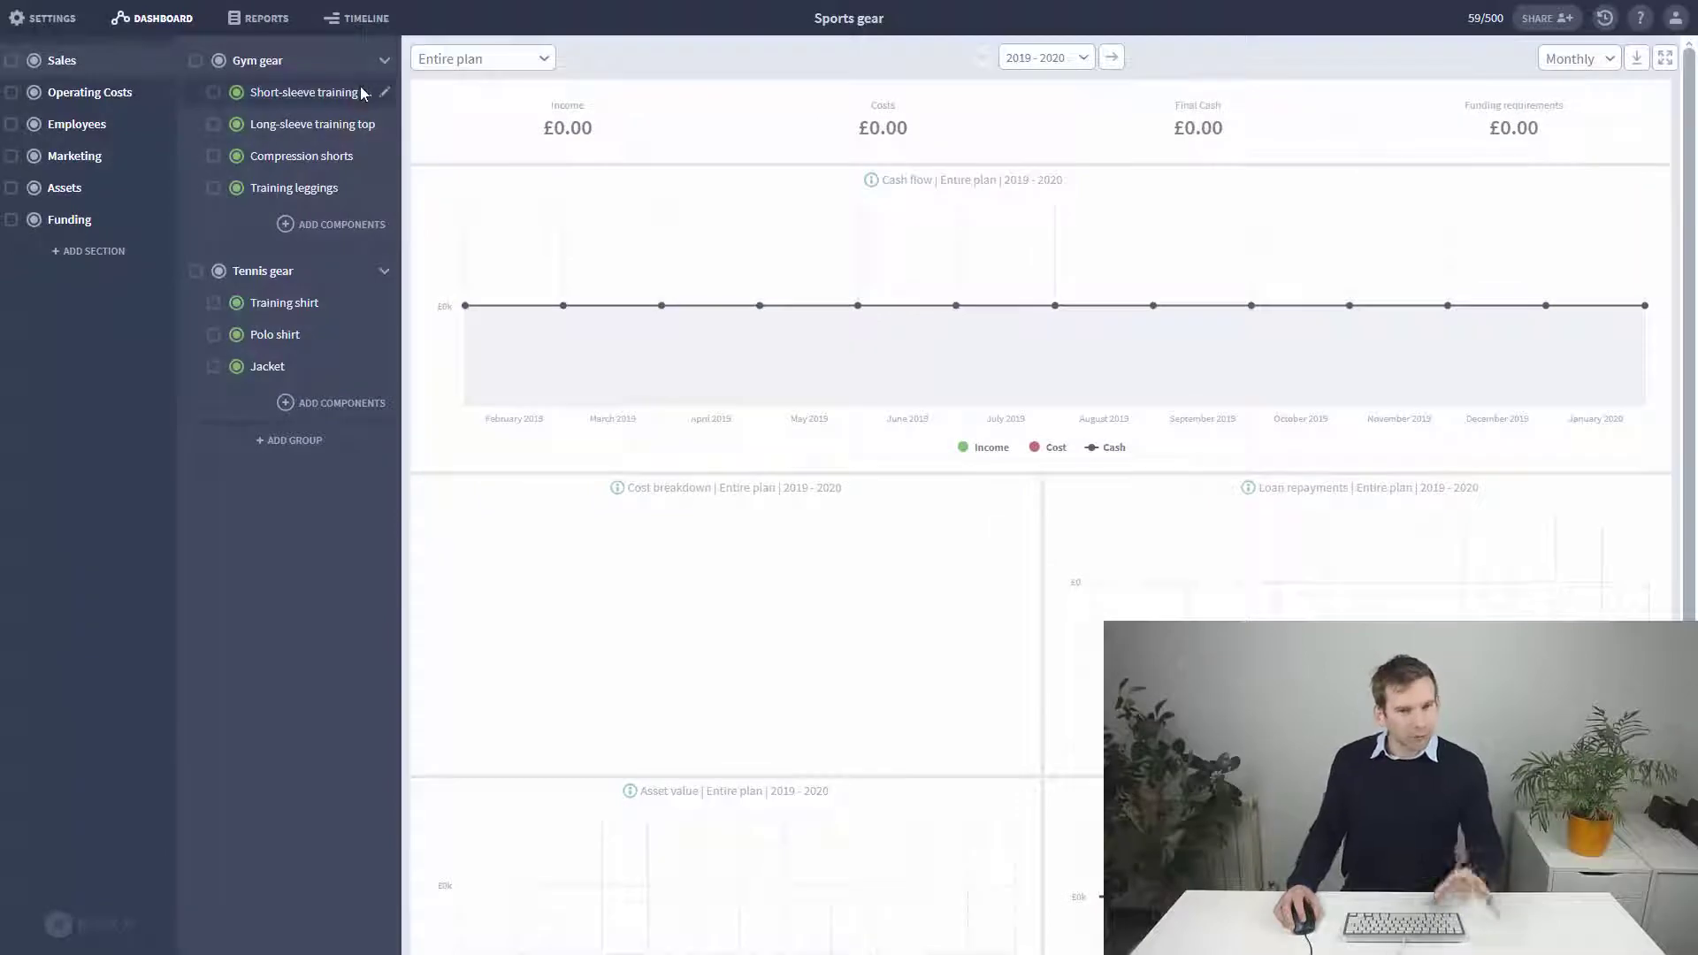
- Give Short-sleeve training top £1,000 per month income, shown as a three-year monthly table
click(364, 92)
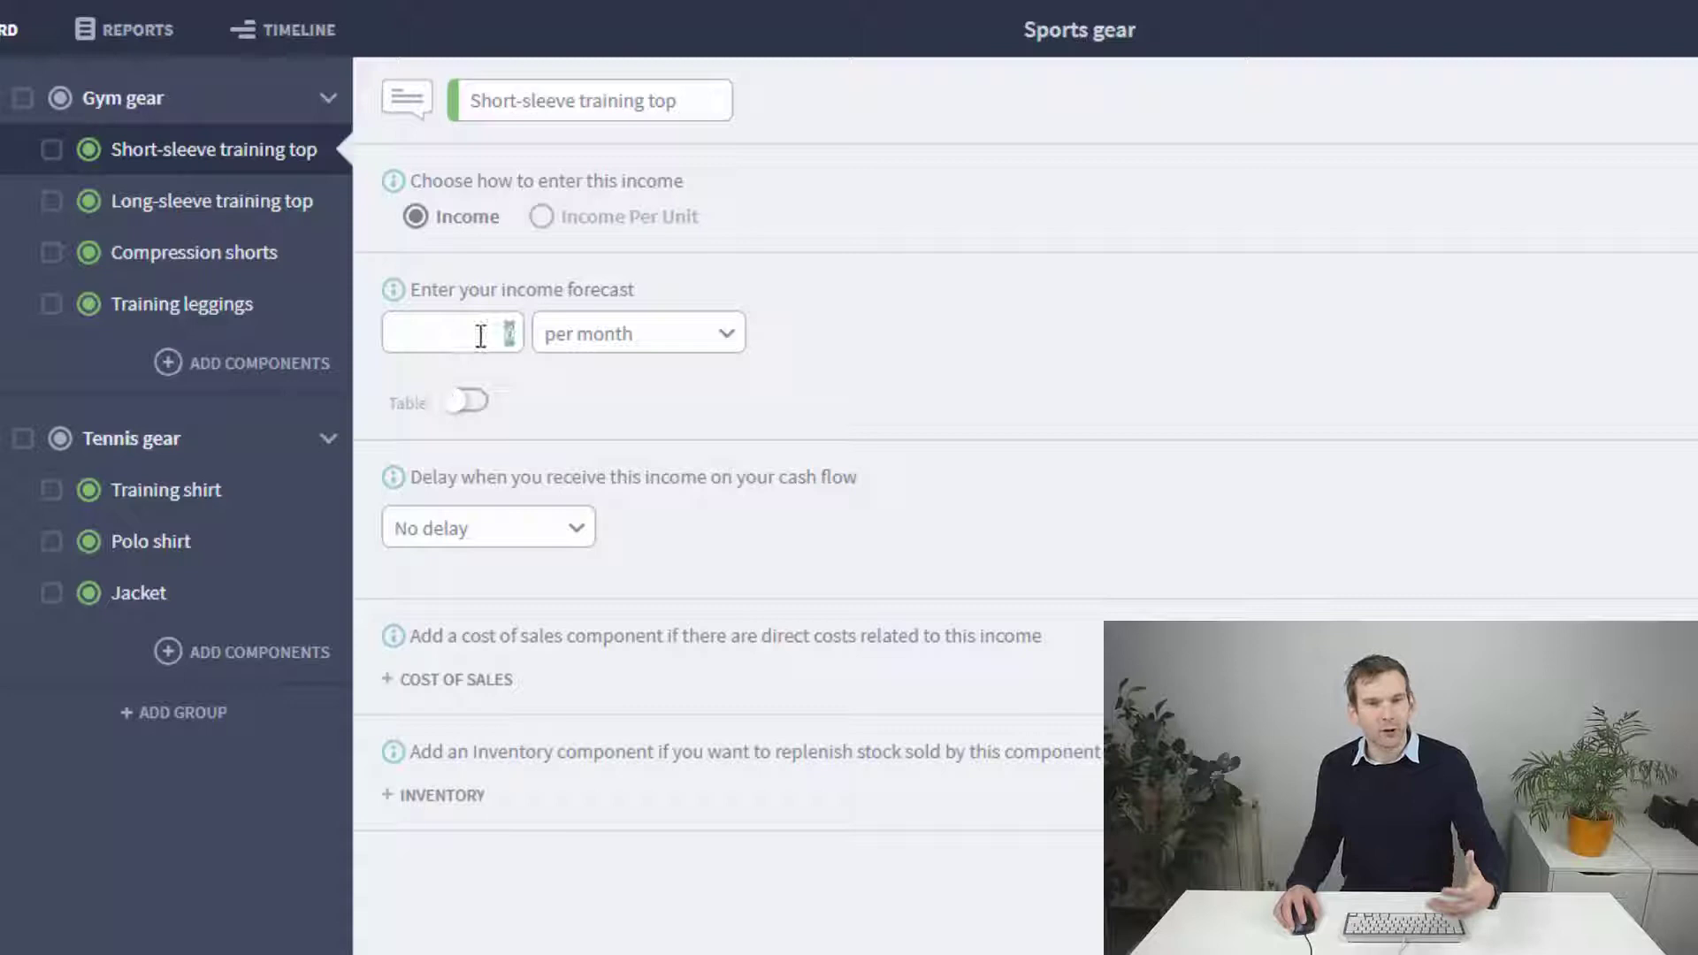
text(00)
click(612, 394)
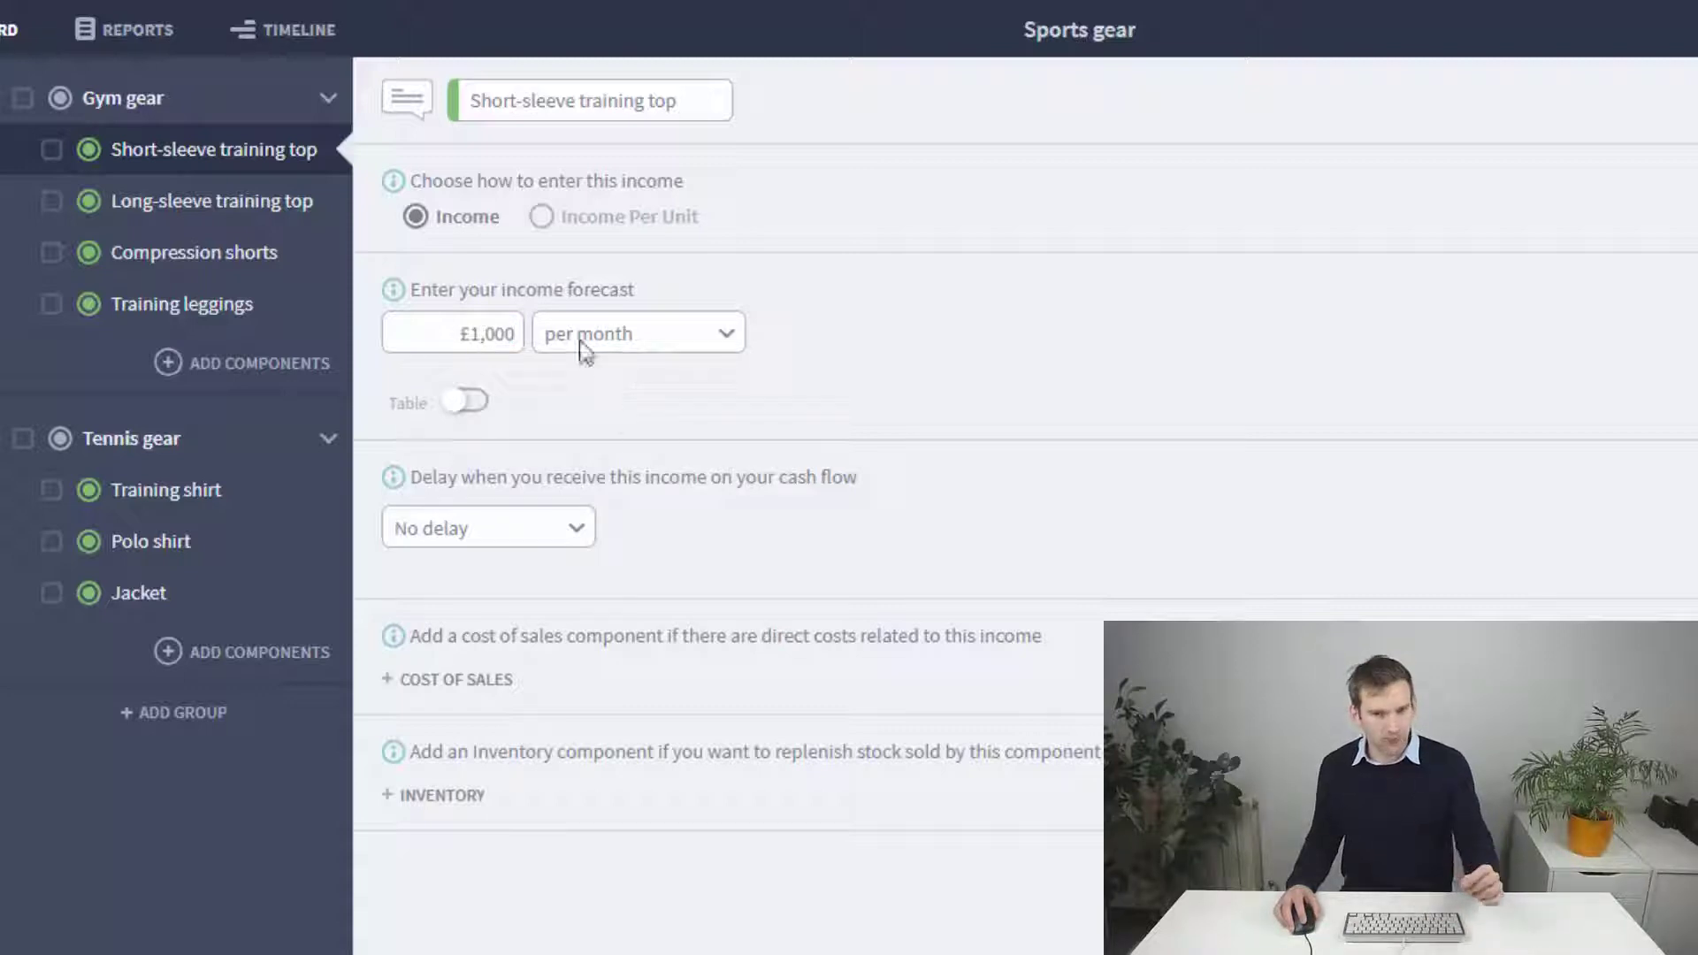
click(672, 341)
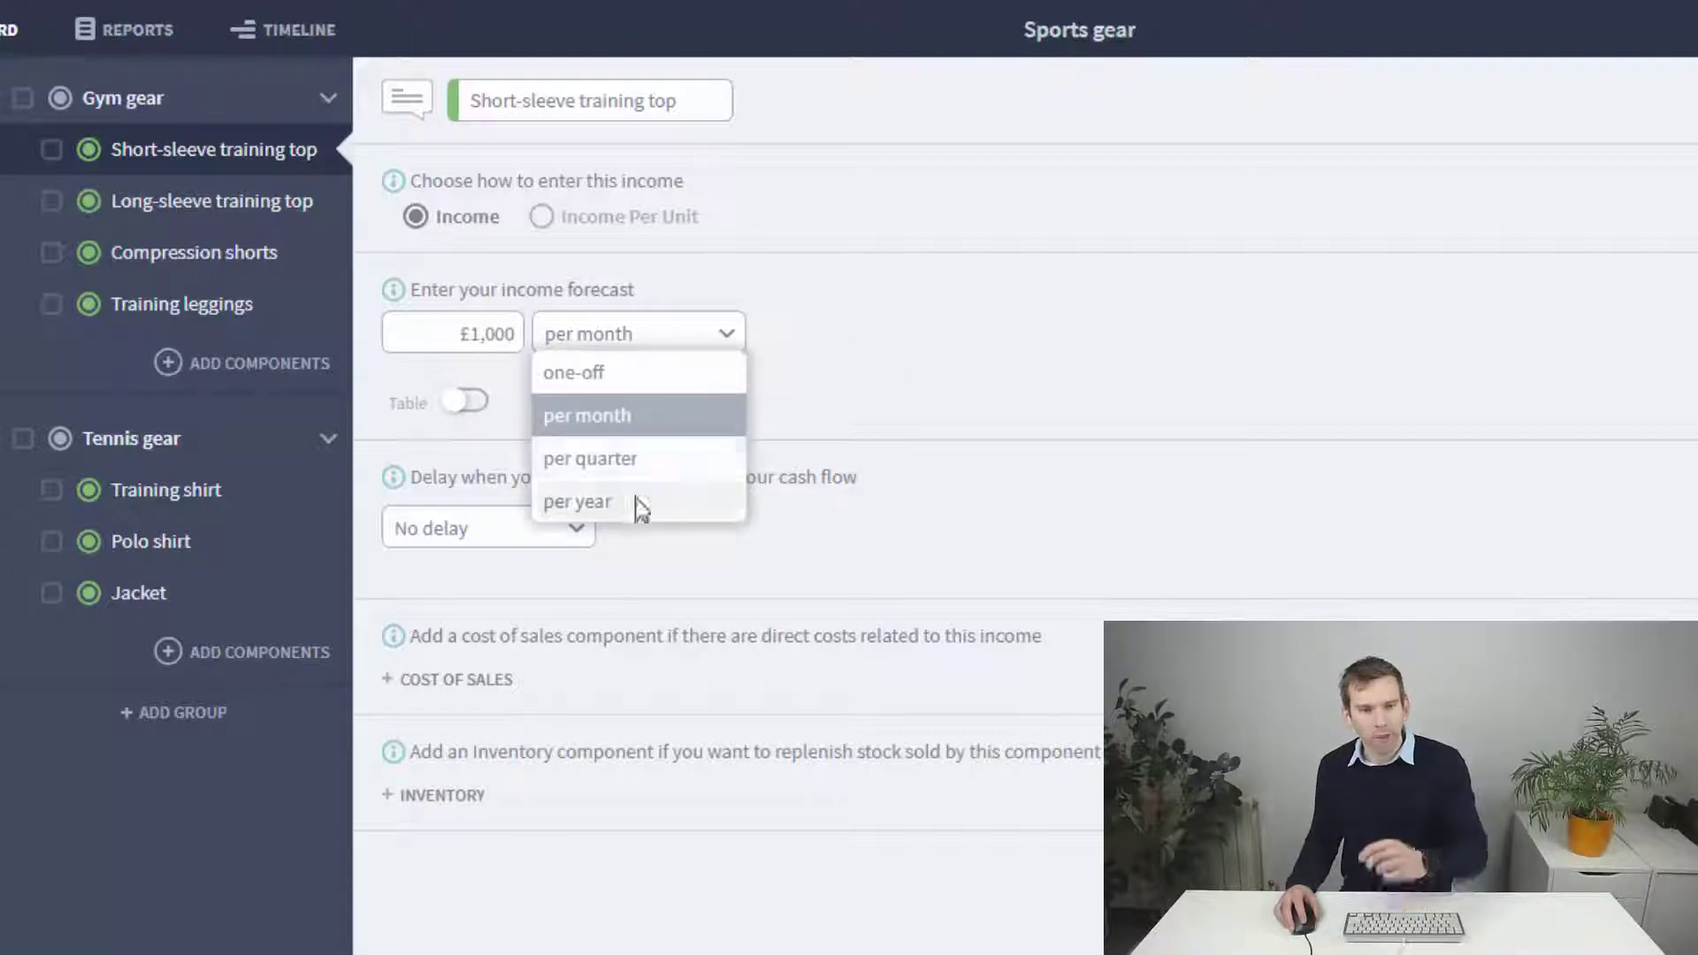
click(659, 416)
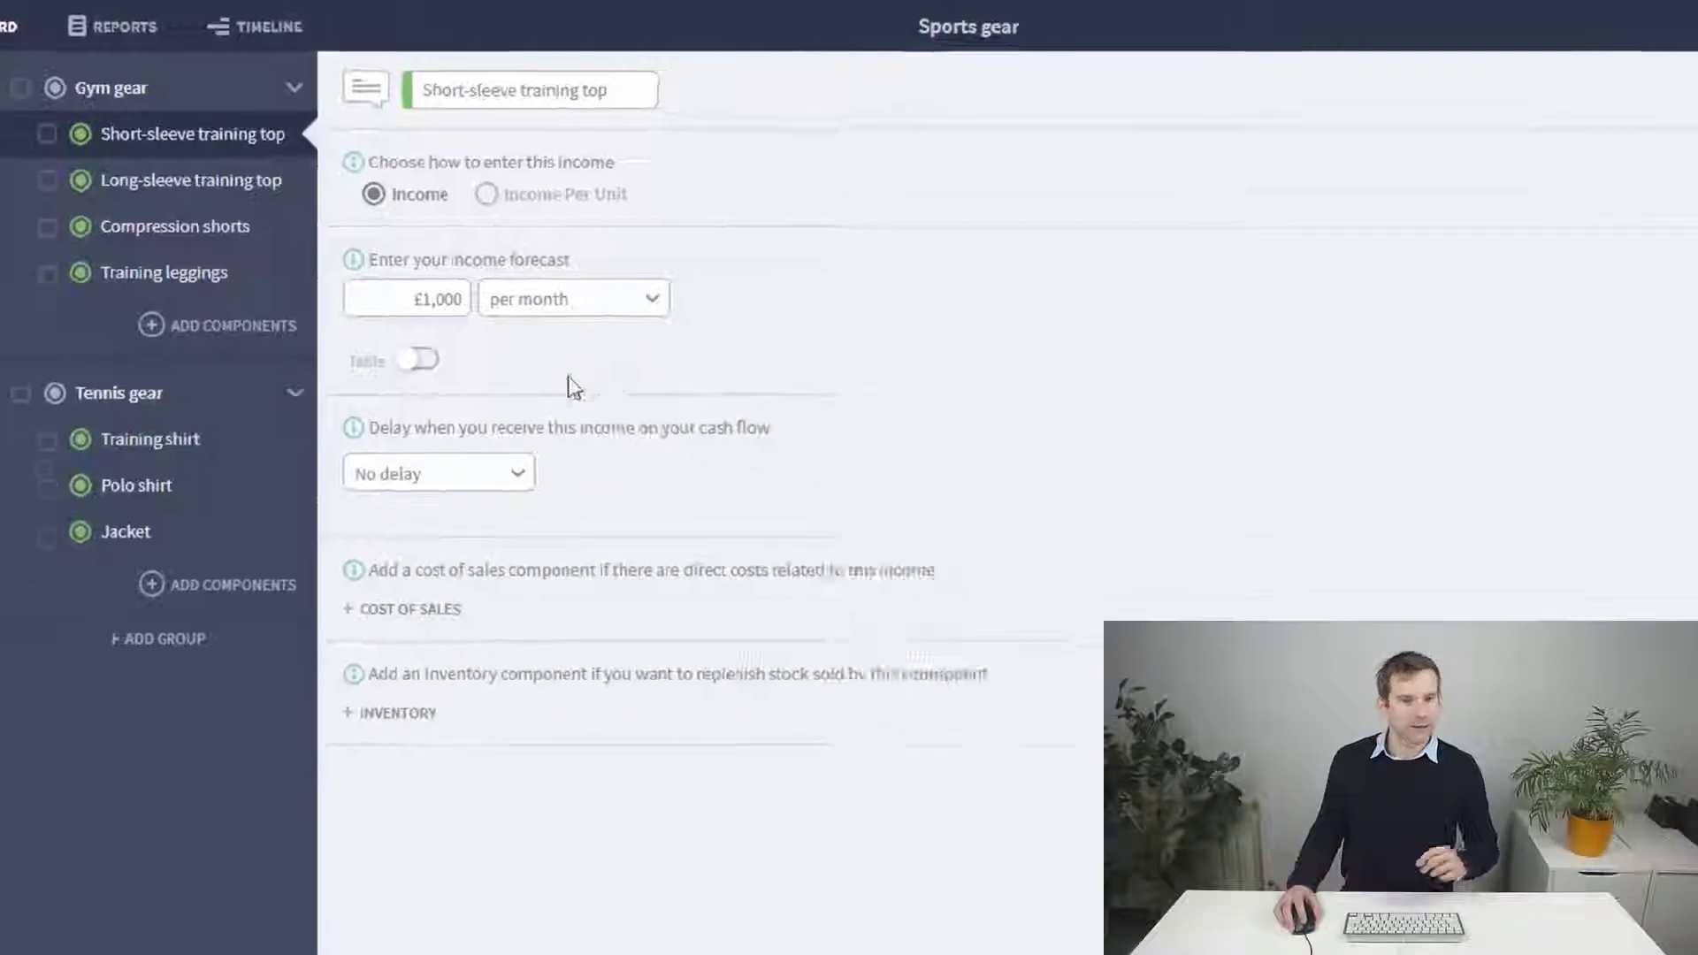
click(419, 359)
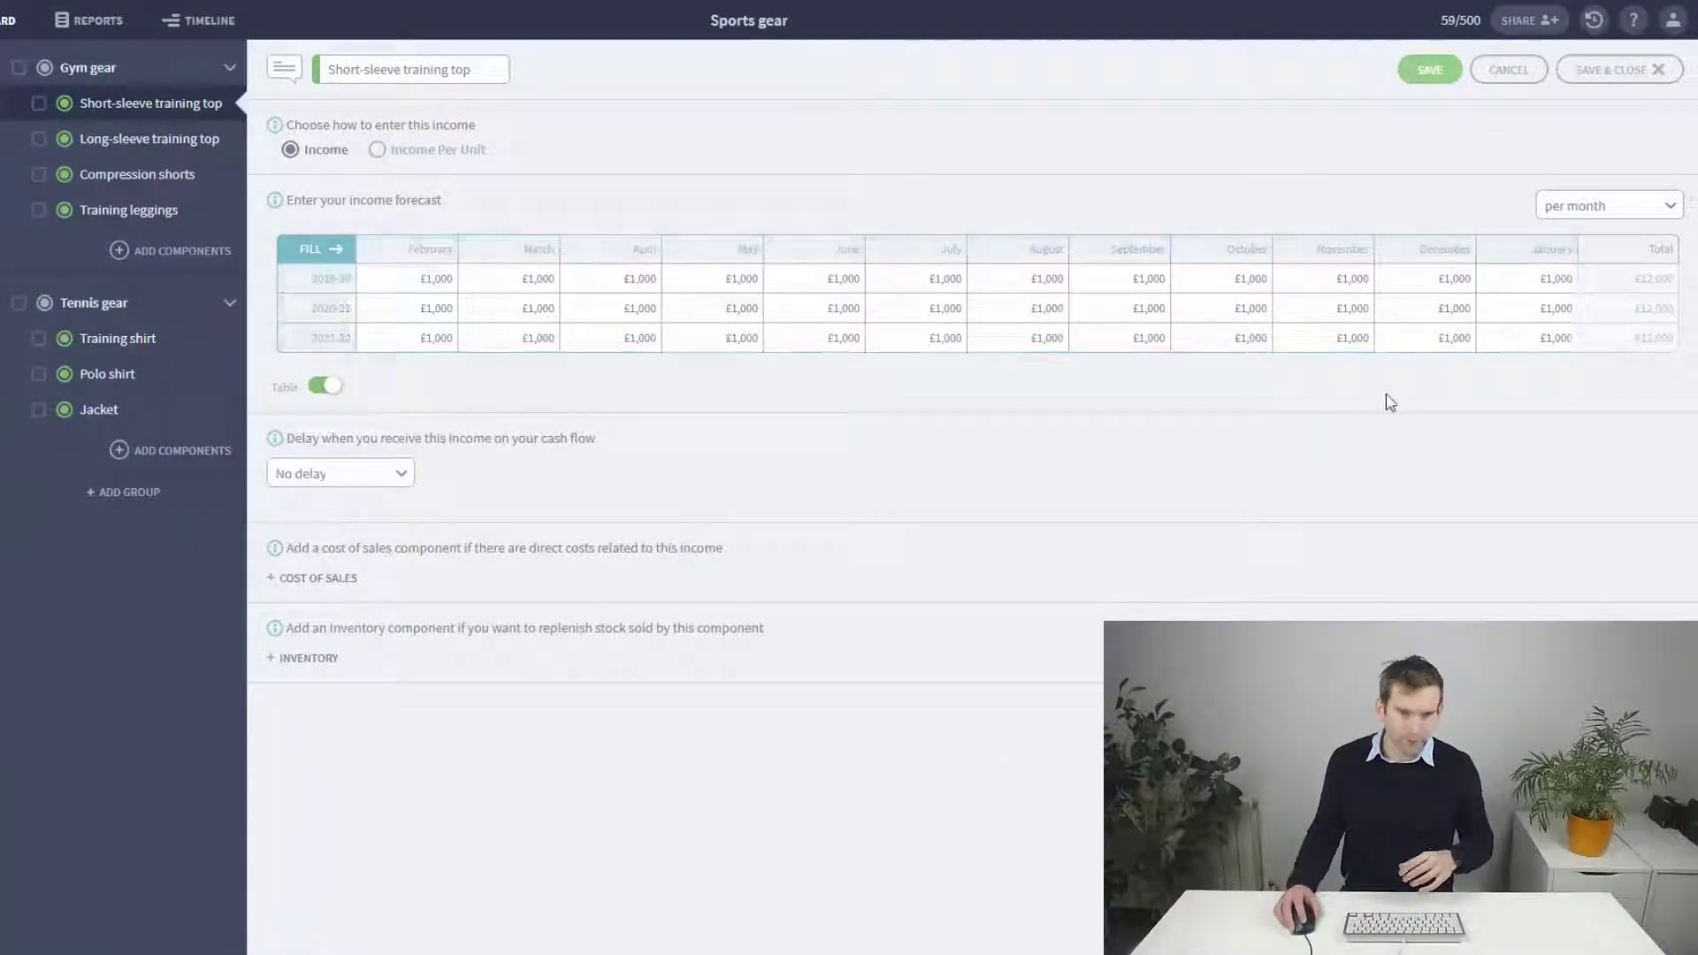
drag(334, 279, 332, 305)
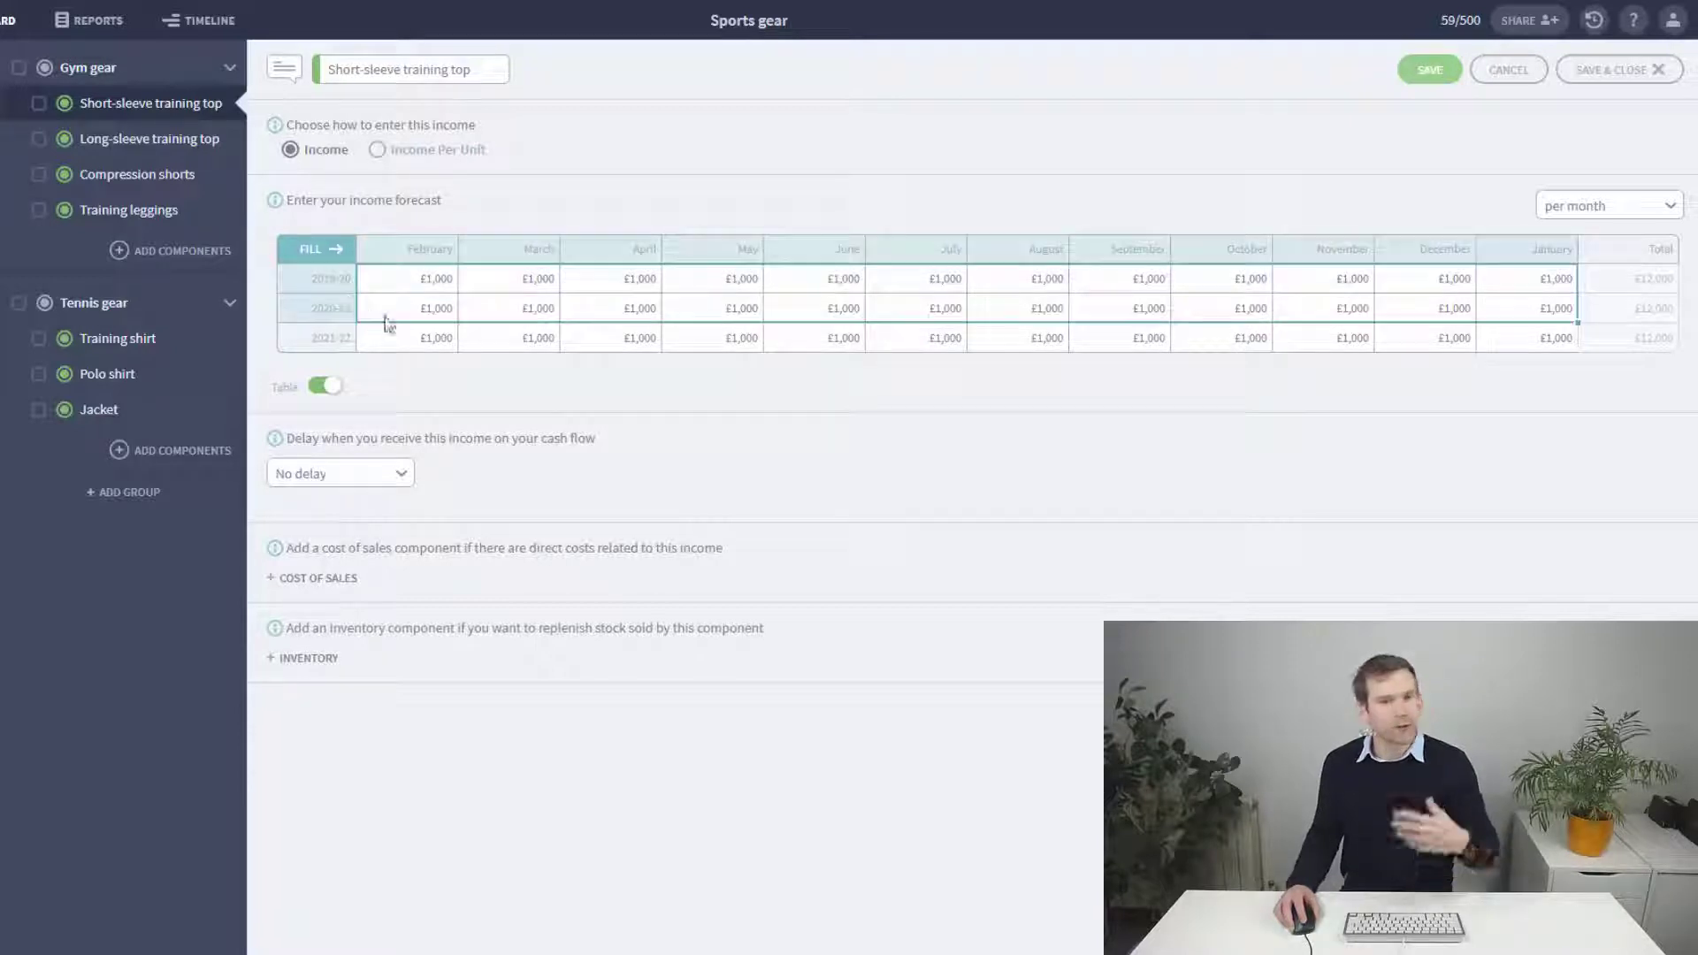
click(476, 382)
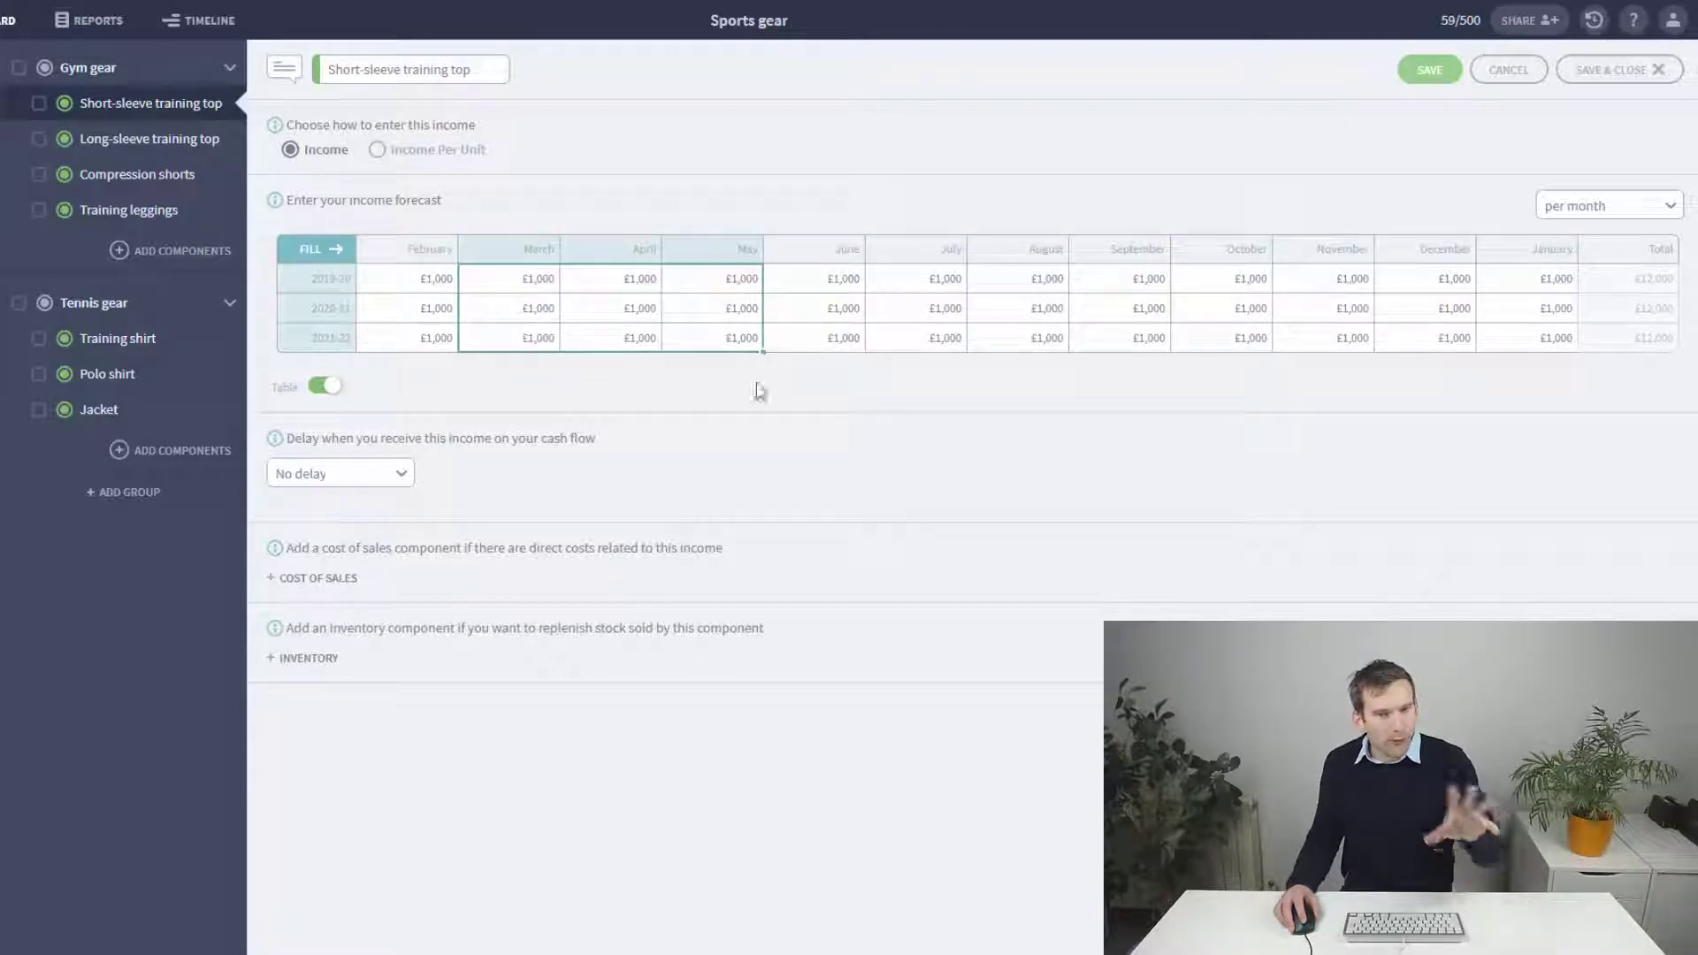
- Save the training top income and set the dashboard period to 2019-22
click(1612, 78)
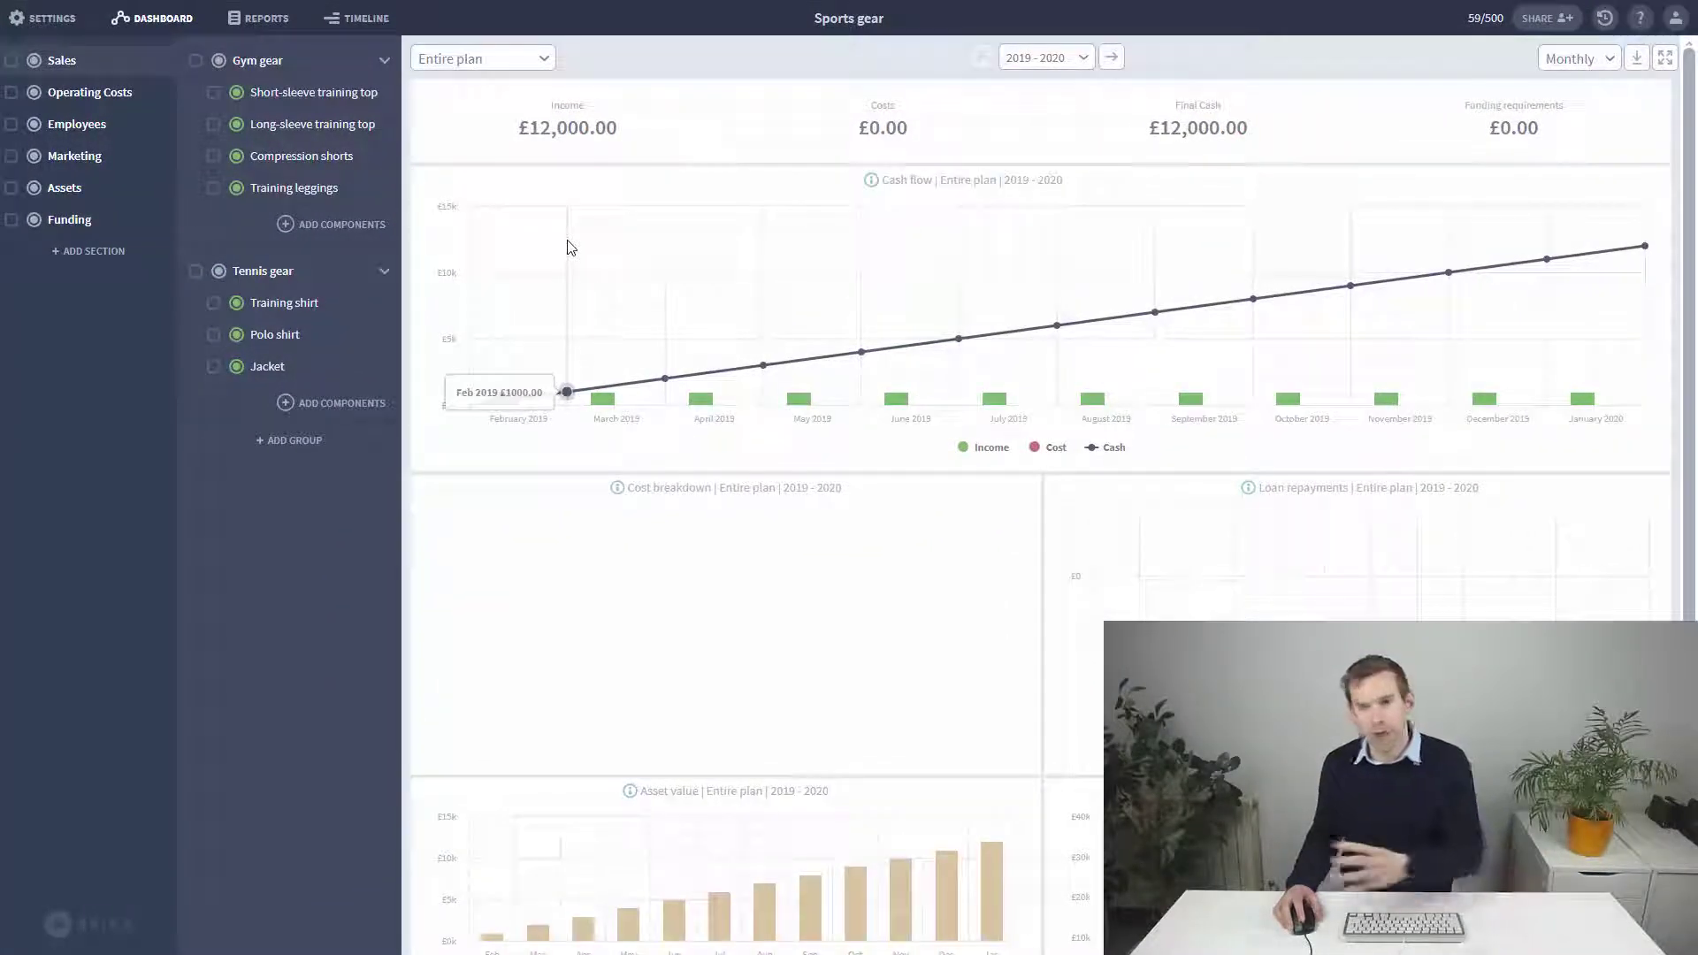
click(1061, 57)
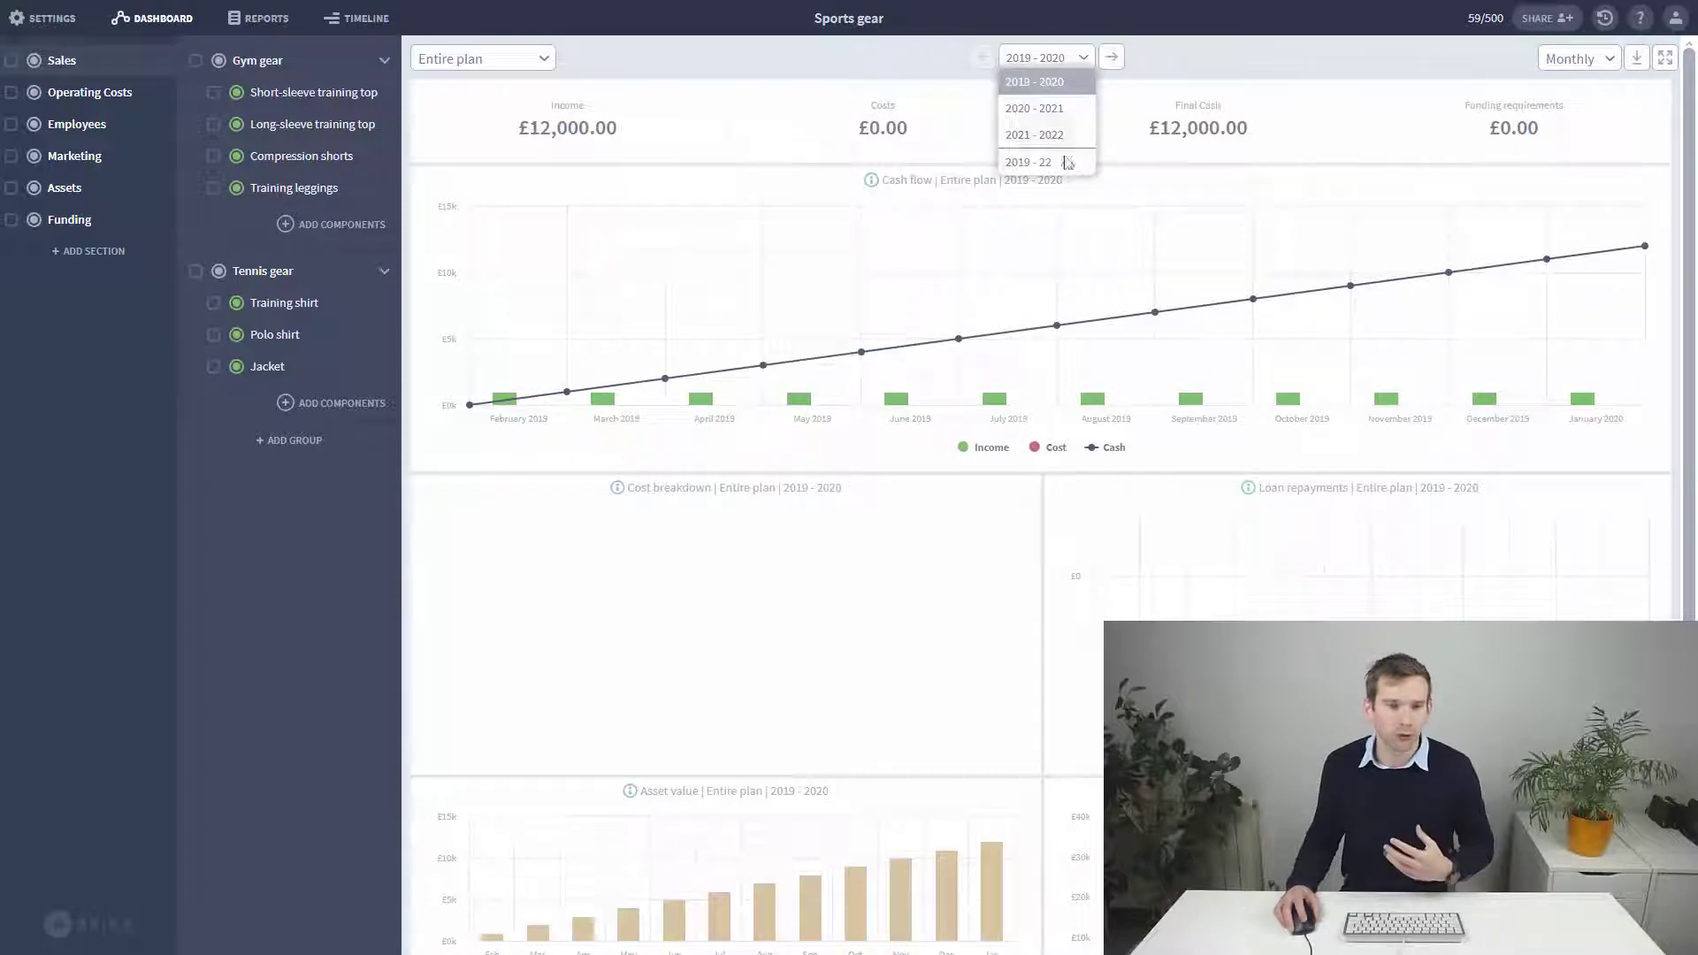
click(1057, 163)
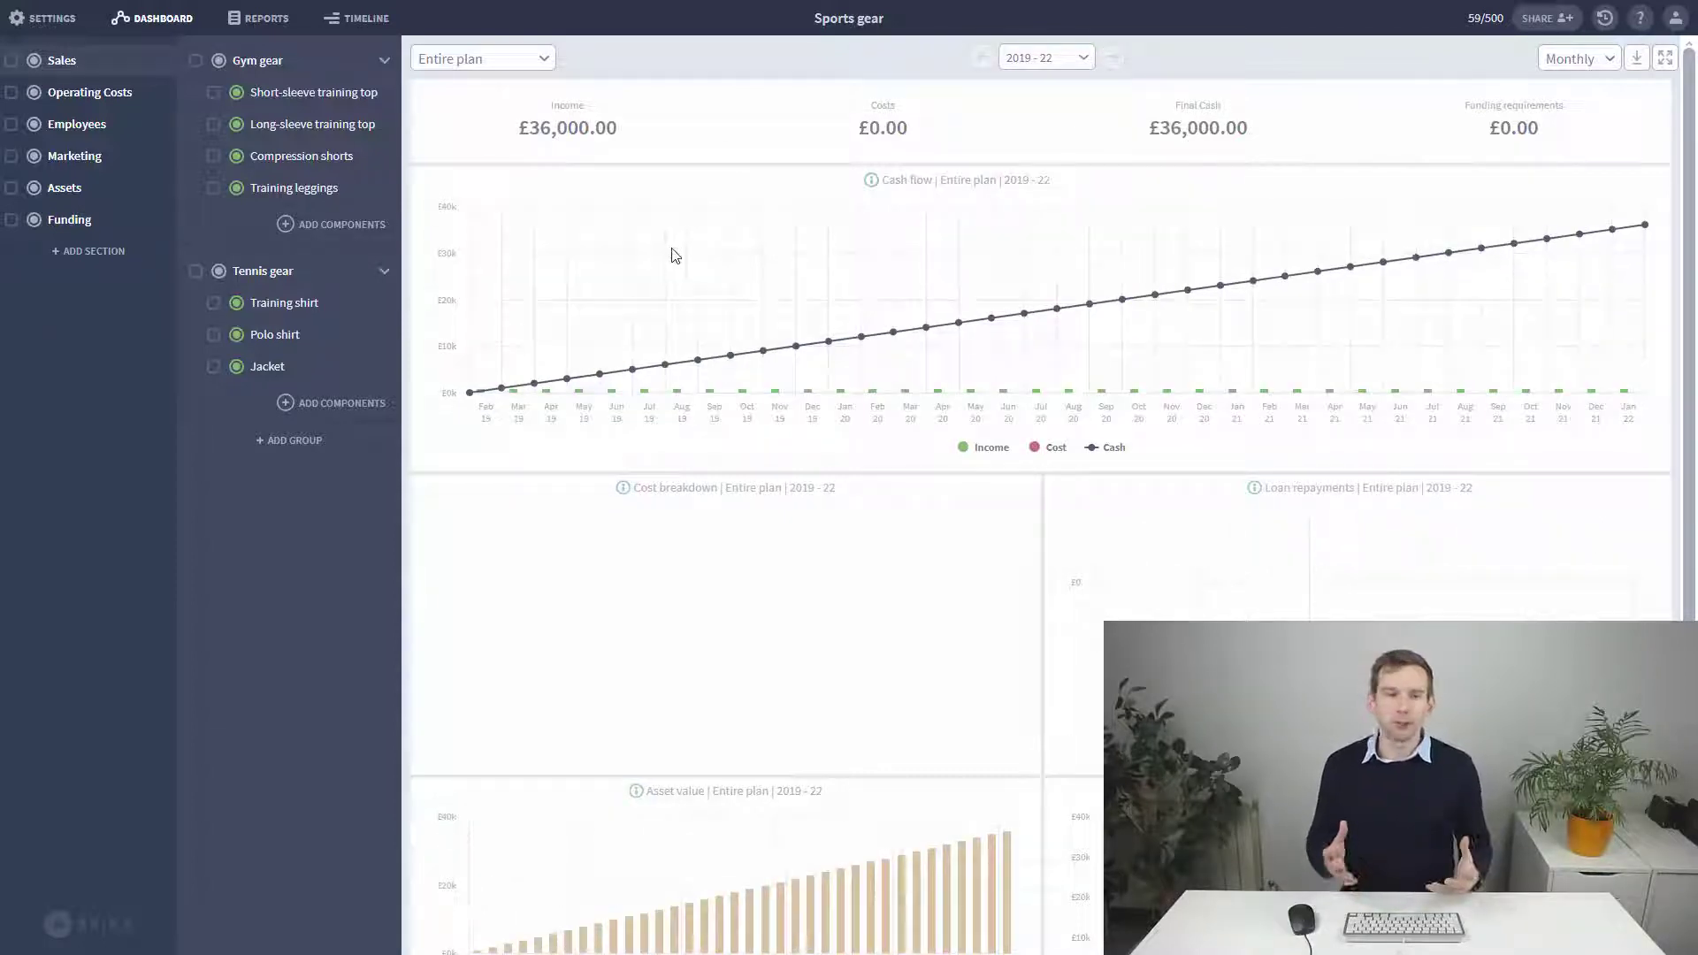
- Switch Short-sleeve training top to Income Per Unit at £25 with a monthly units table
click(371, 99)
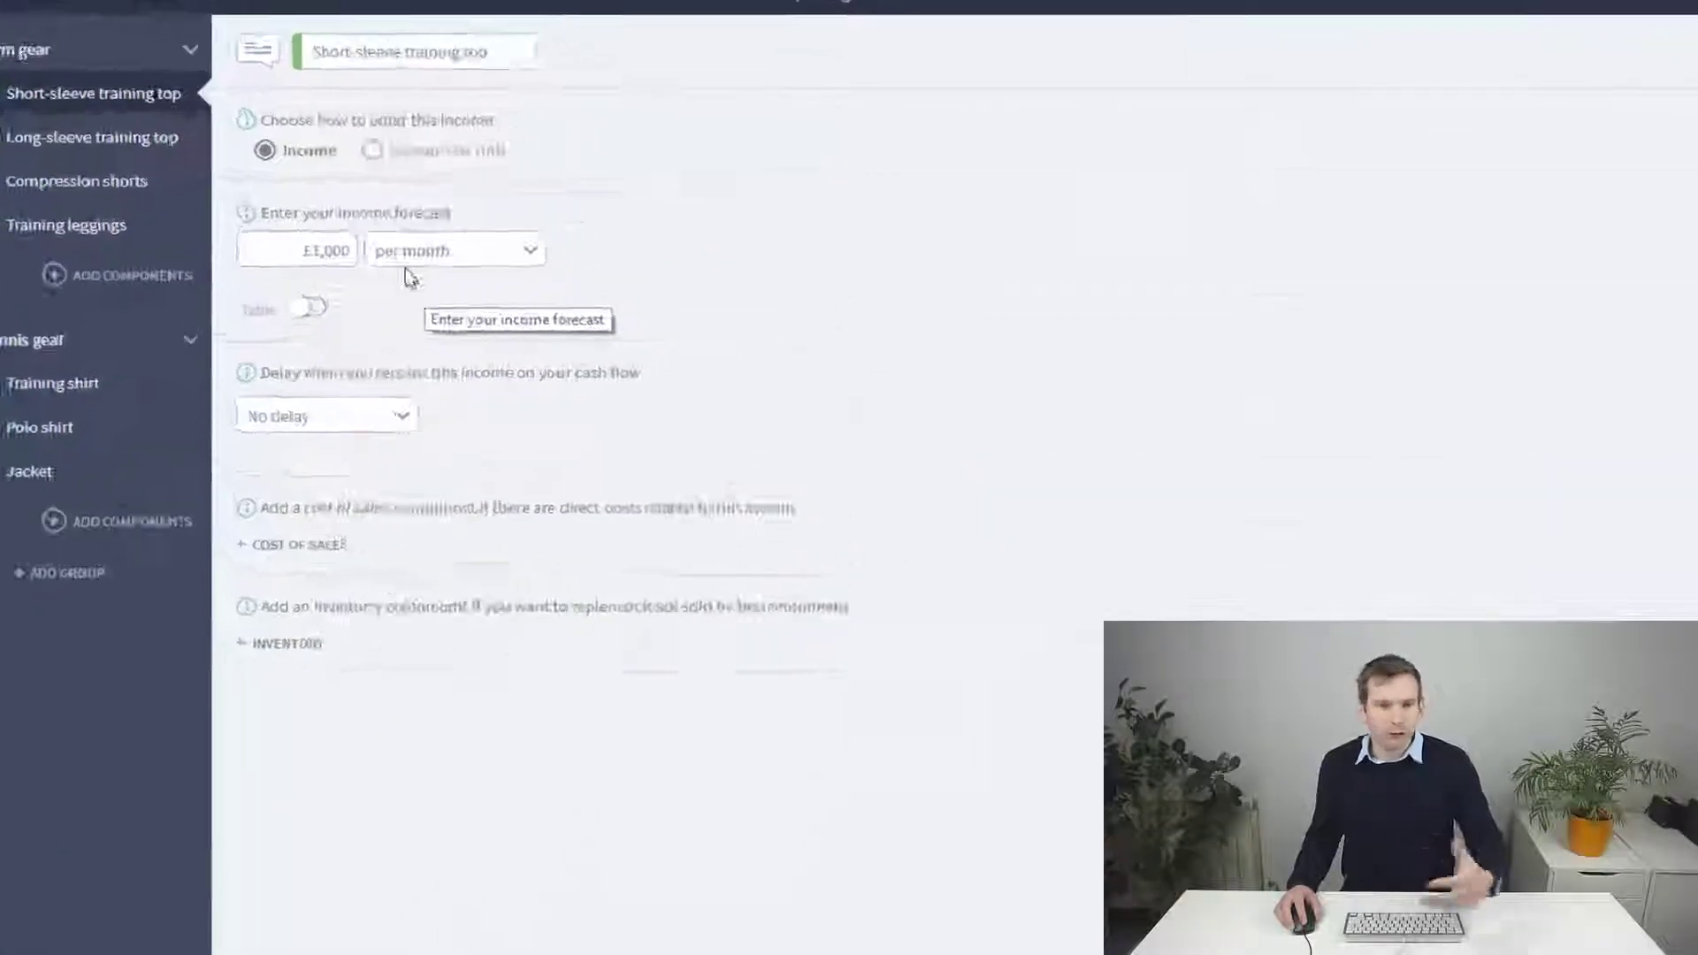
click(231, 169)
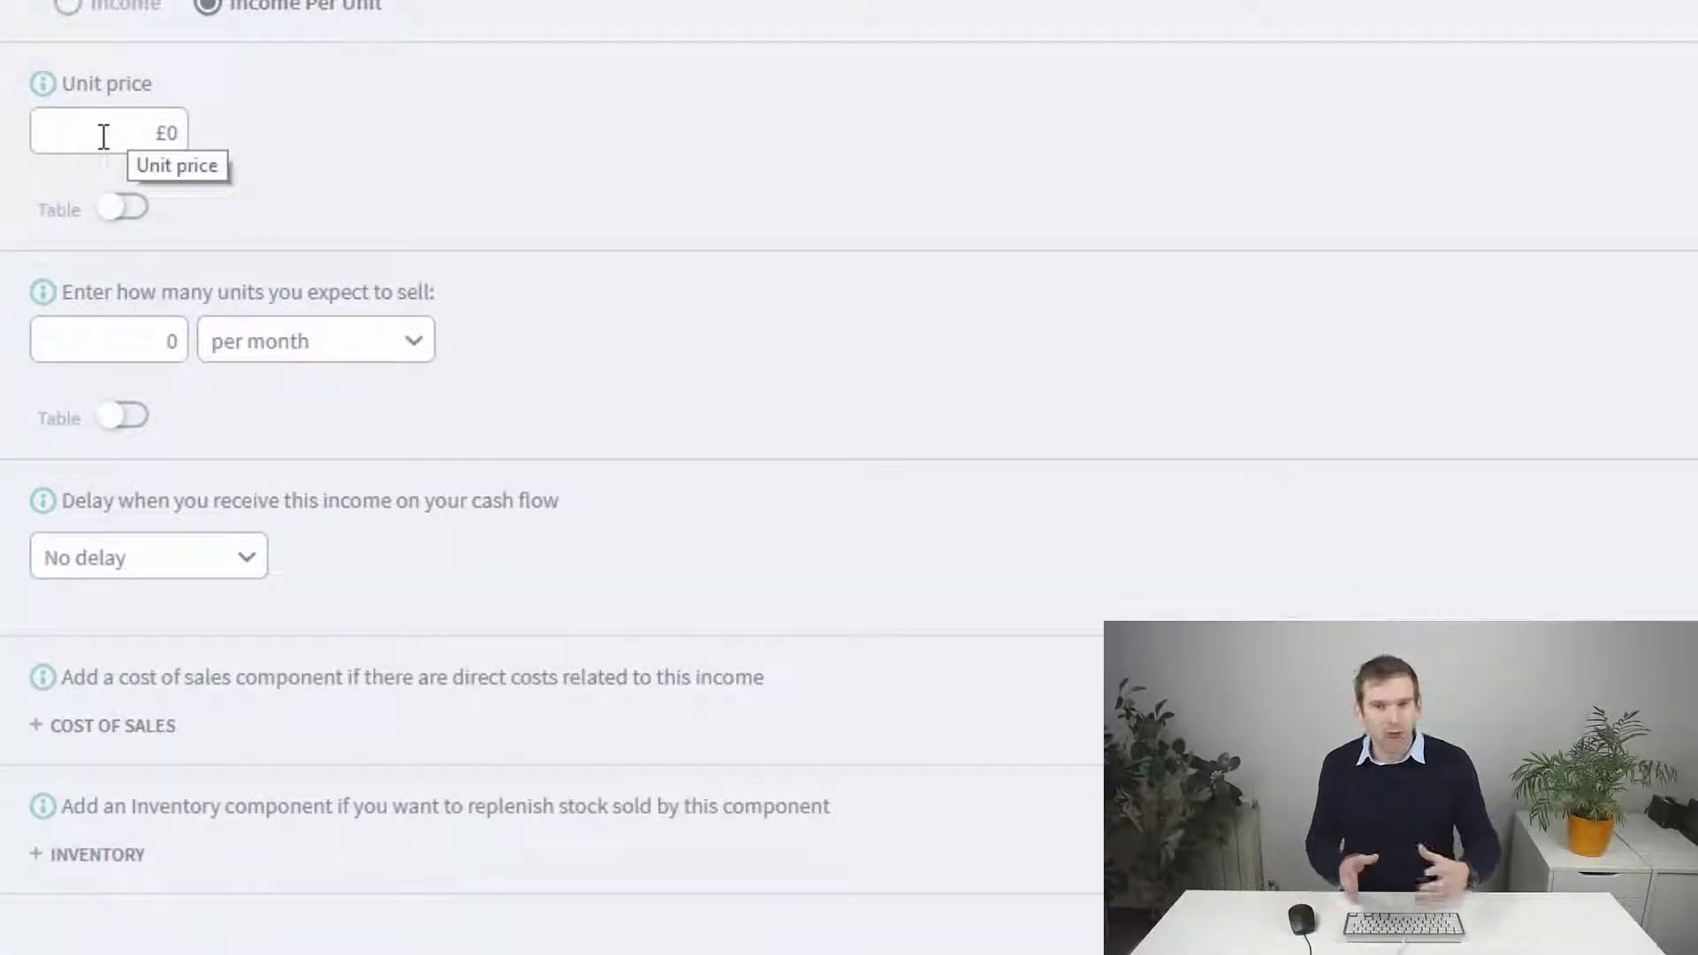
click(150, 128)
text(25)
click(373, 159)
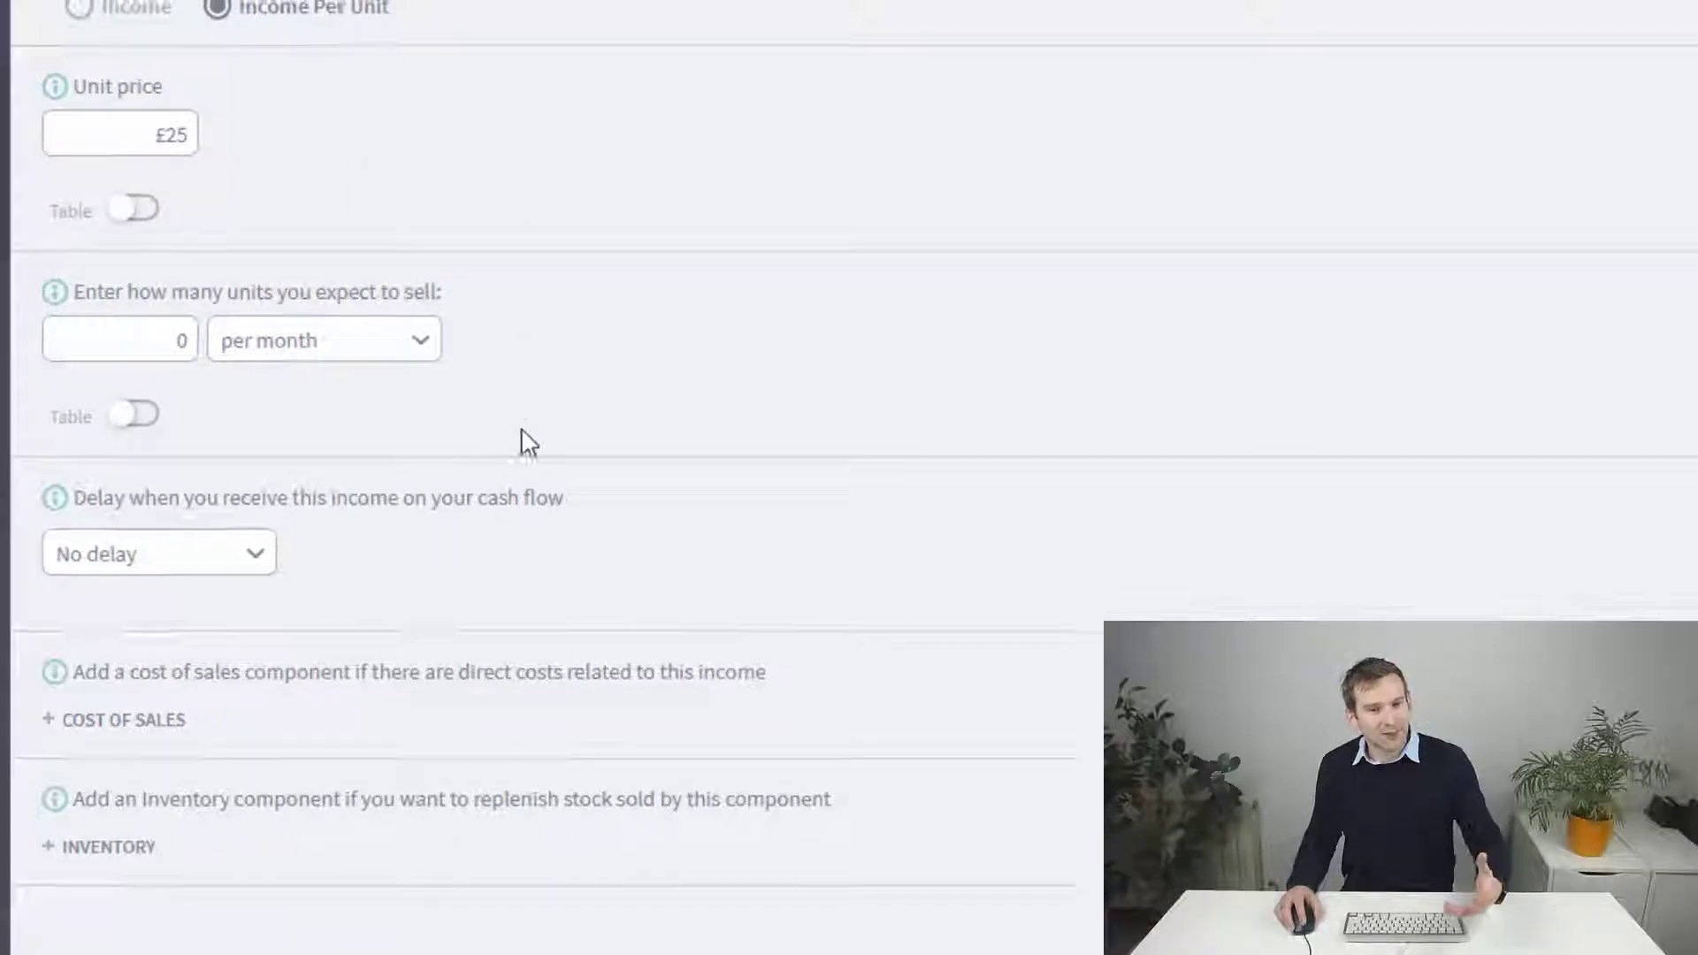
click(135, 414)
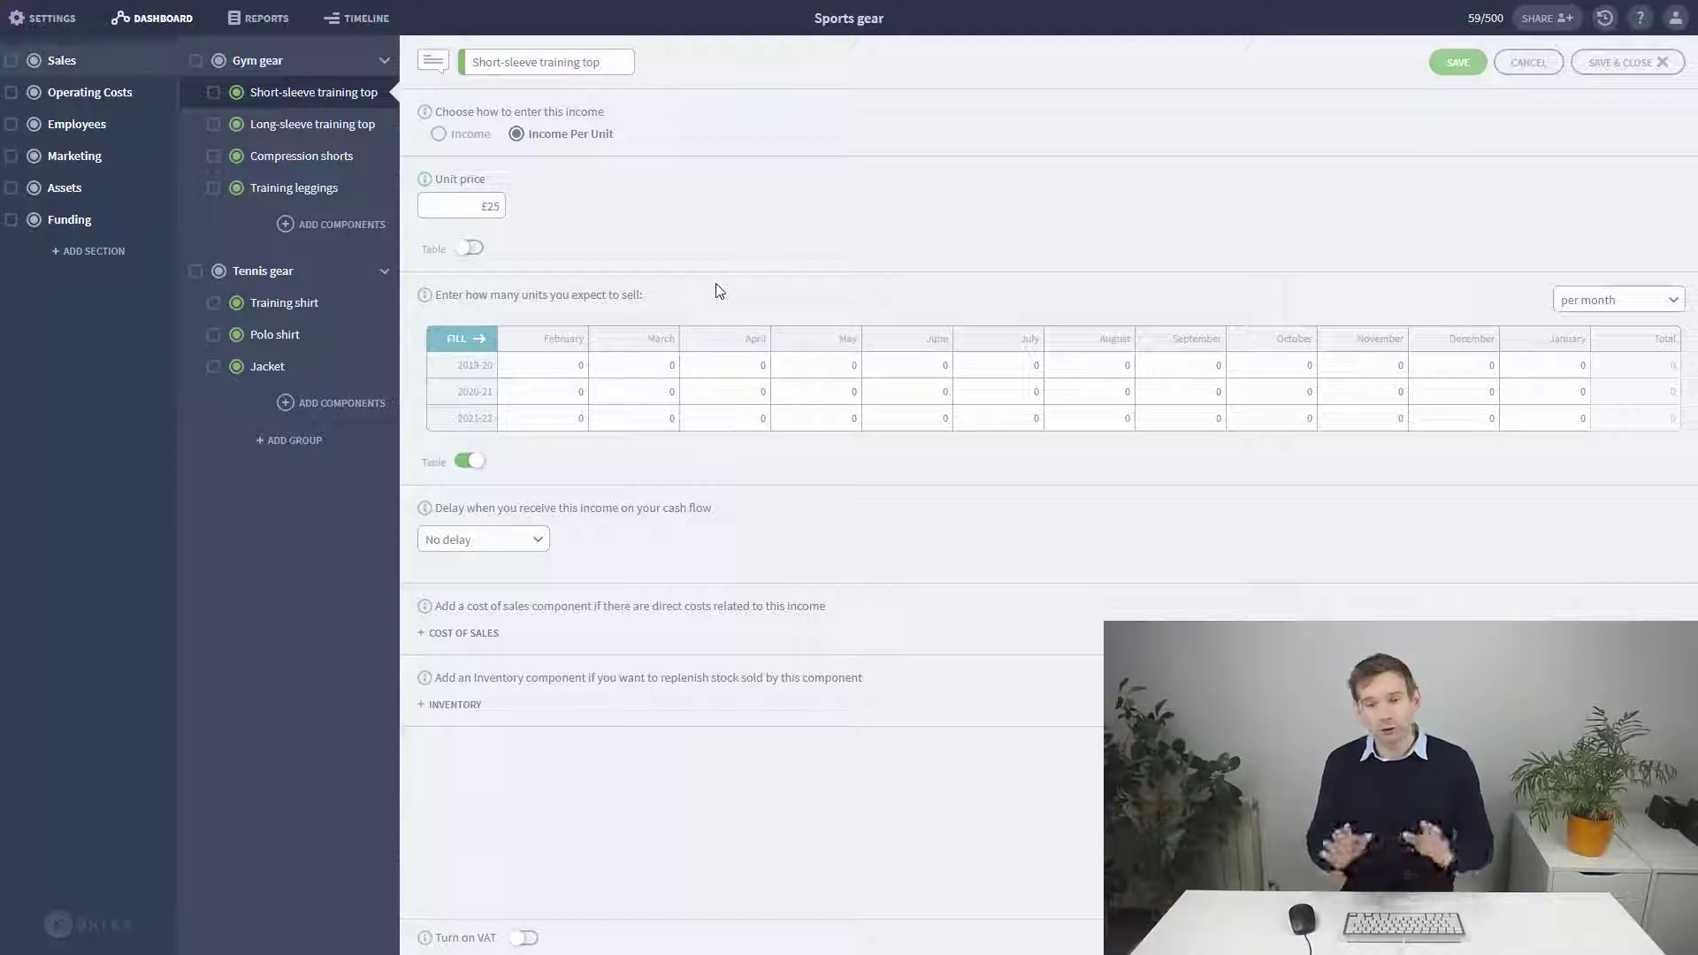
- Fill every 2019-20 month of the training top's units with 20
drag(541, 365, 1557, 368)
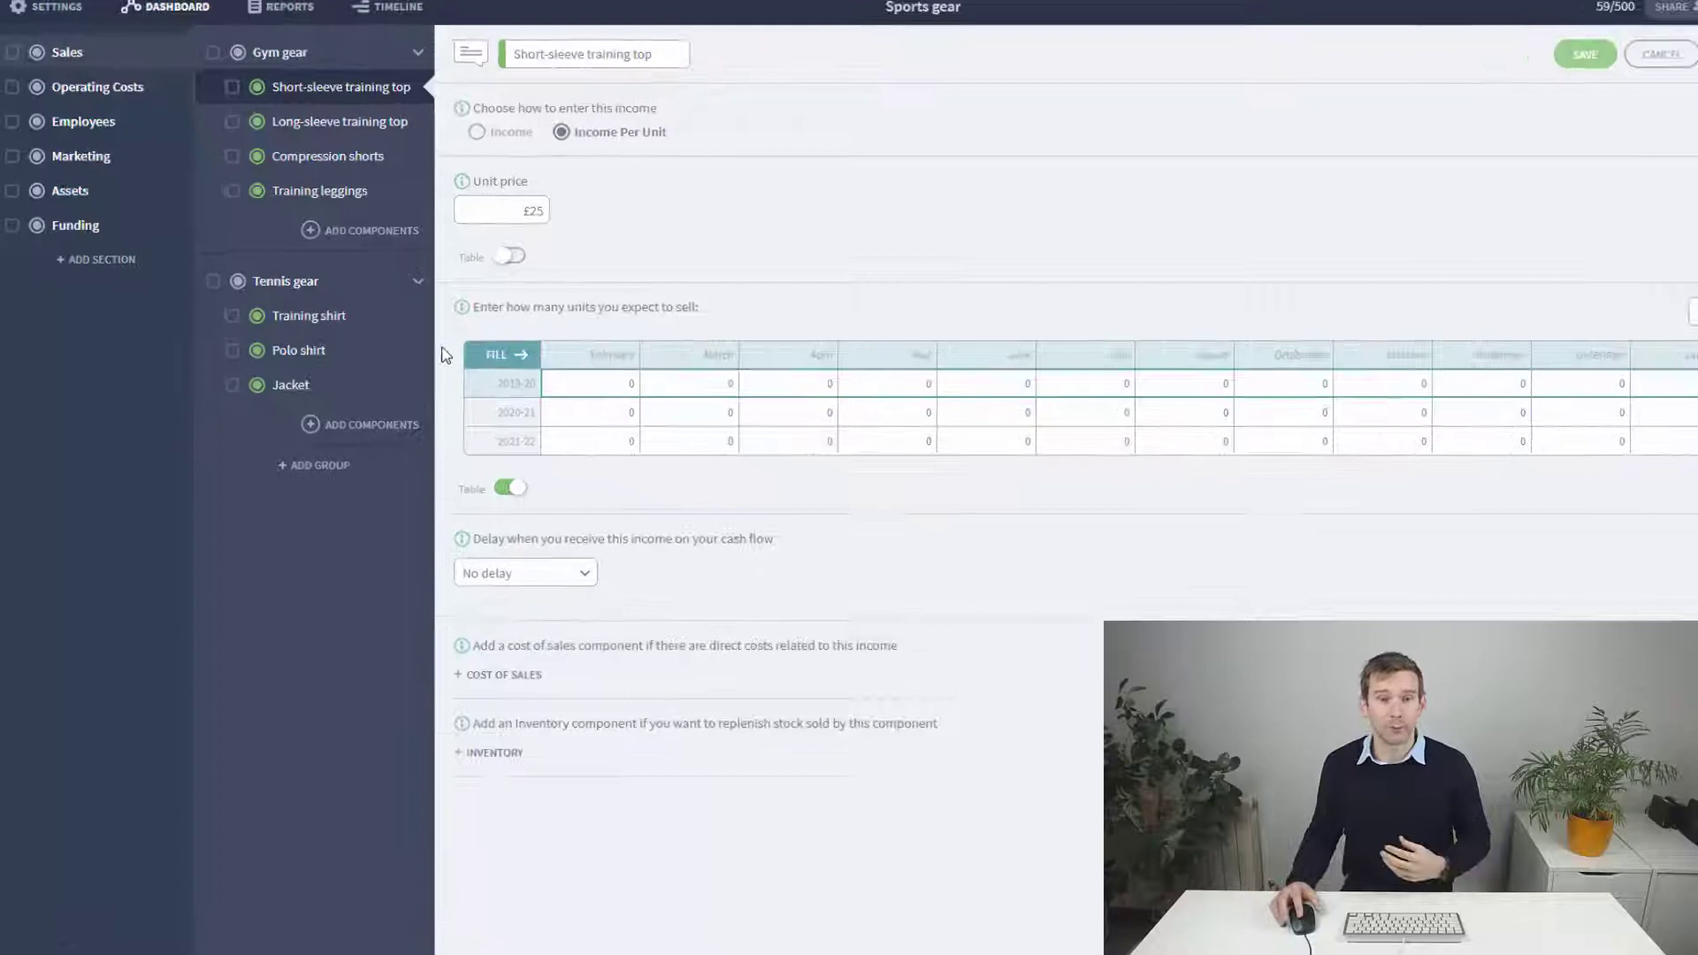
click(452, 343)
text(20)
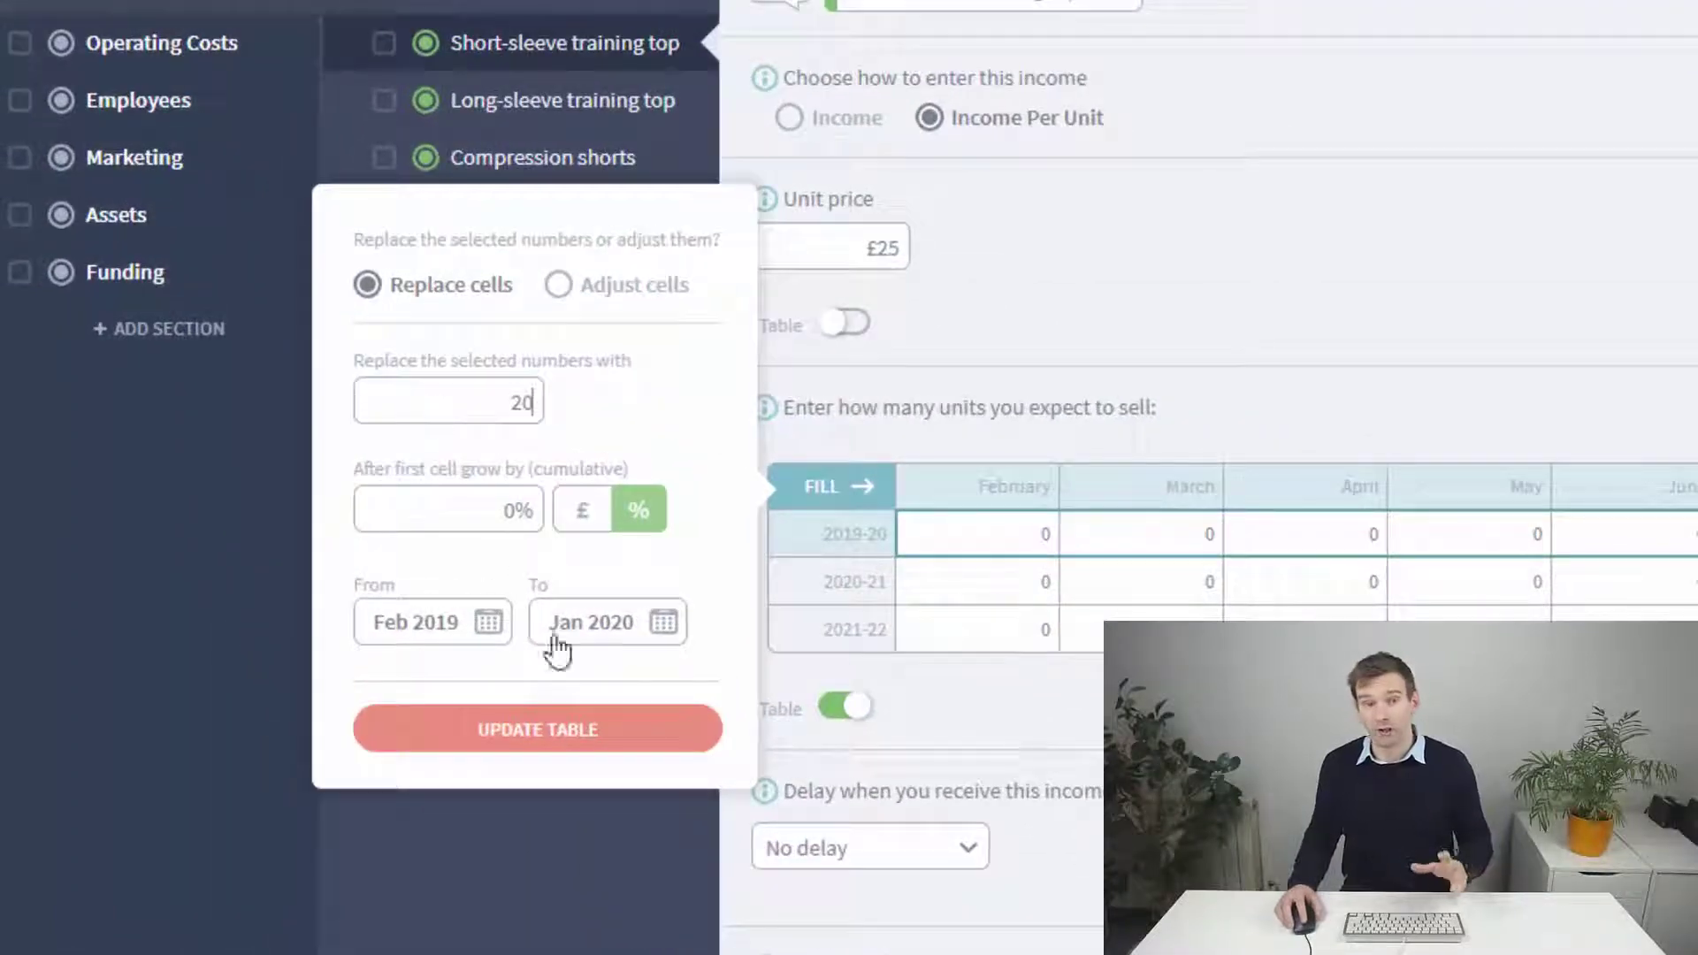
click(568, 749)
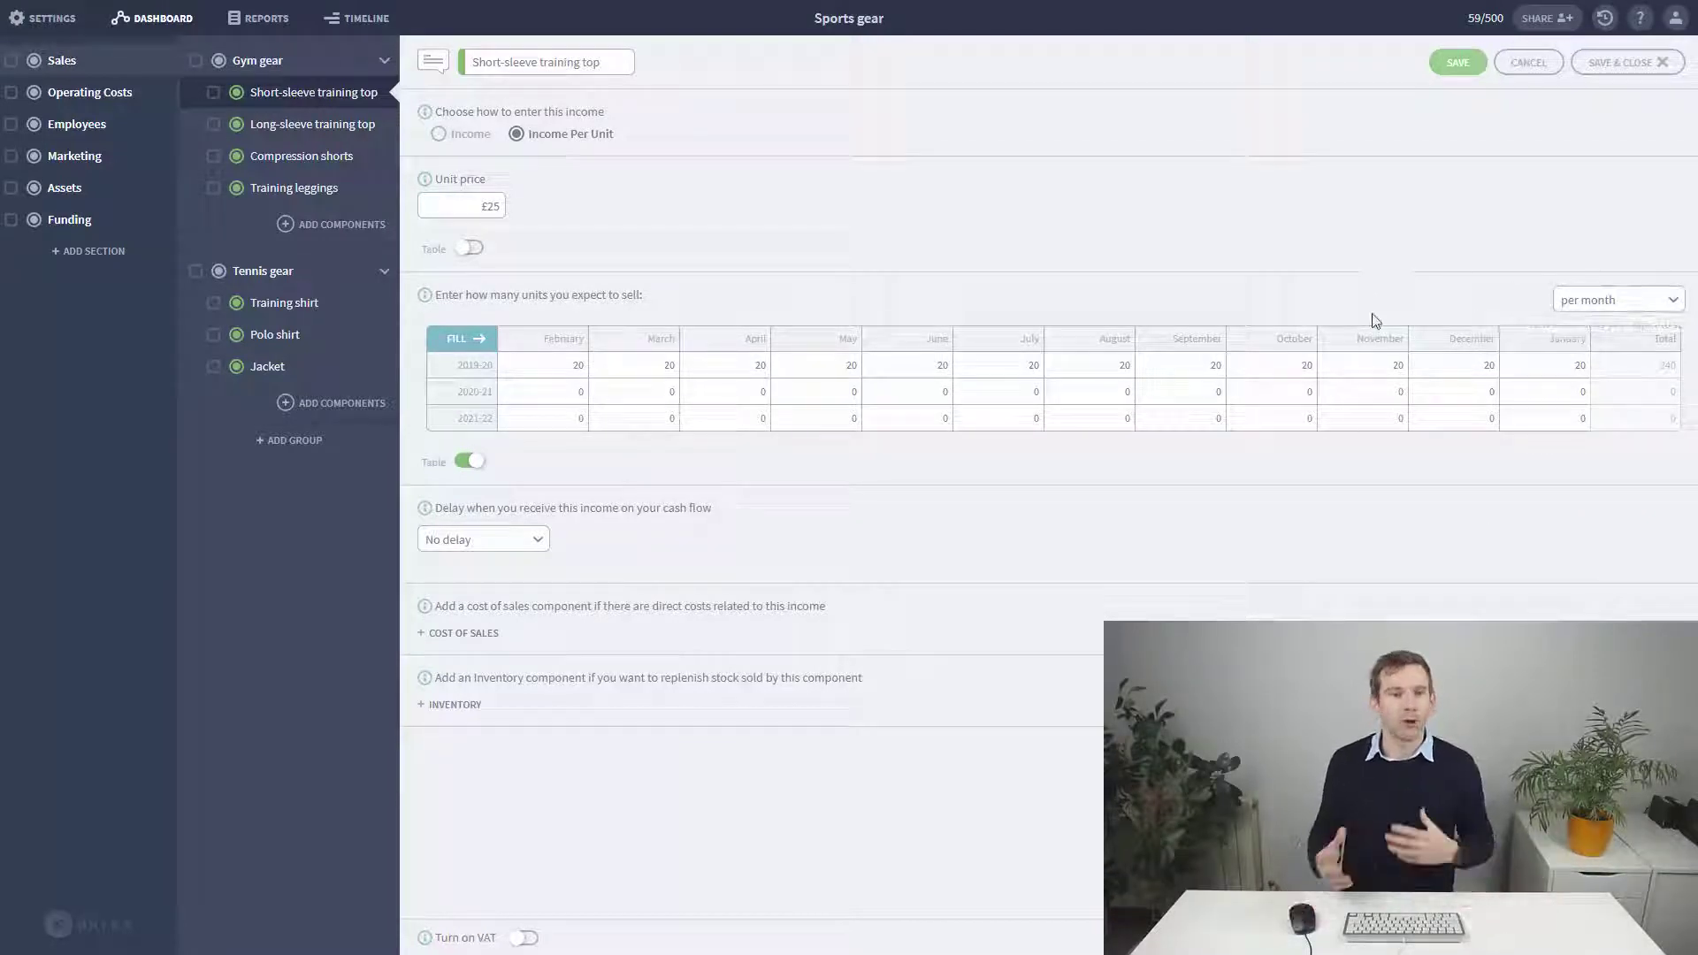
- Raise November–January 2019-20 units by 50%, from 20 to 30
drag(1407, 379, 1577, 374)
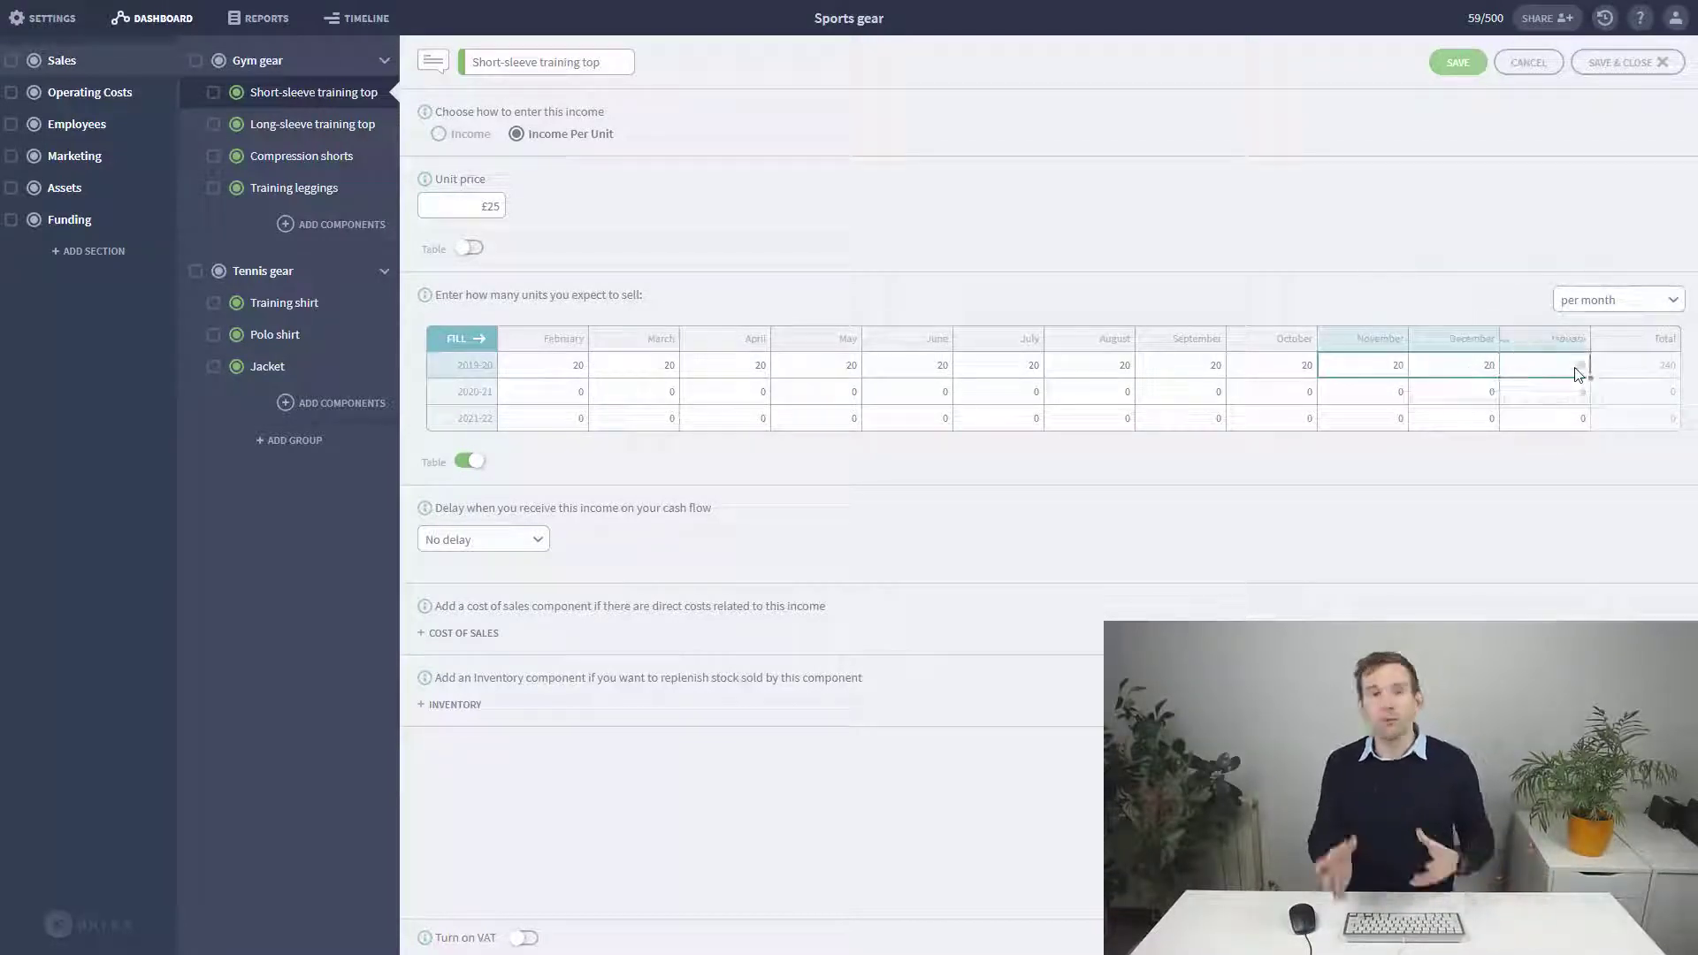
click(465, 341)
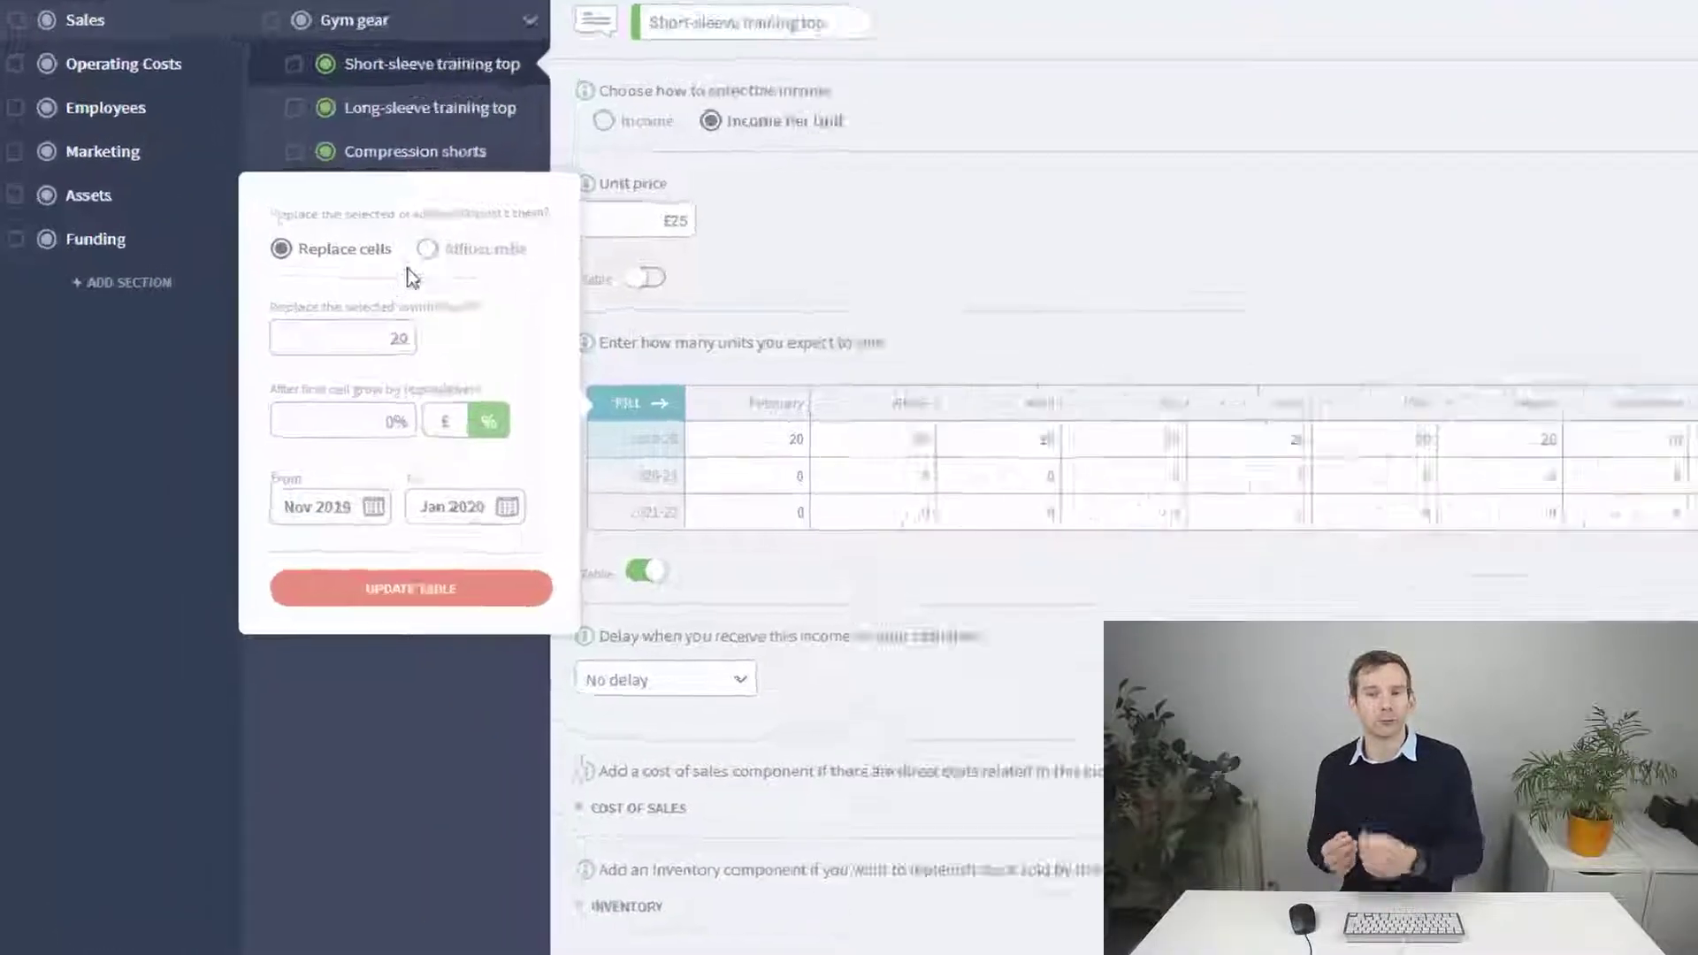
click(311, 226)
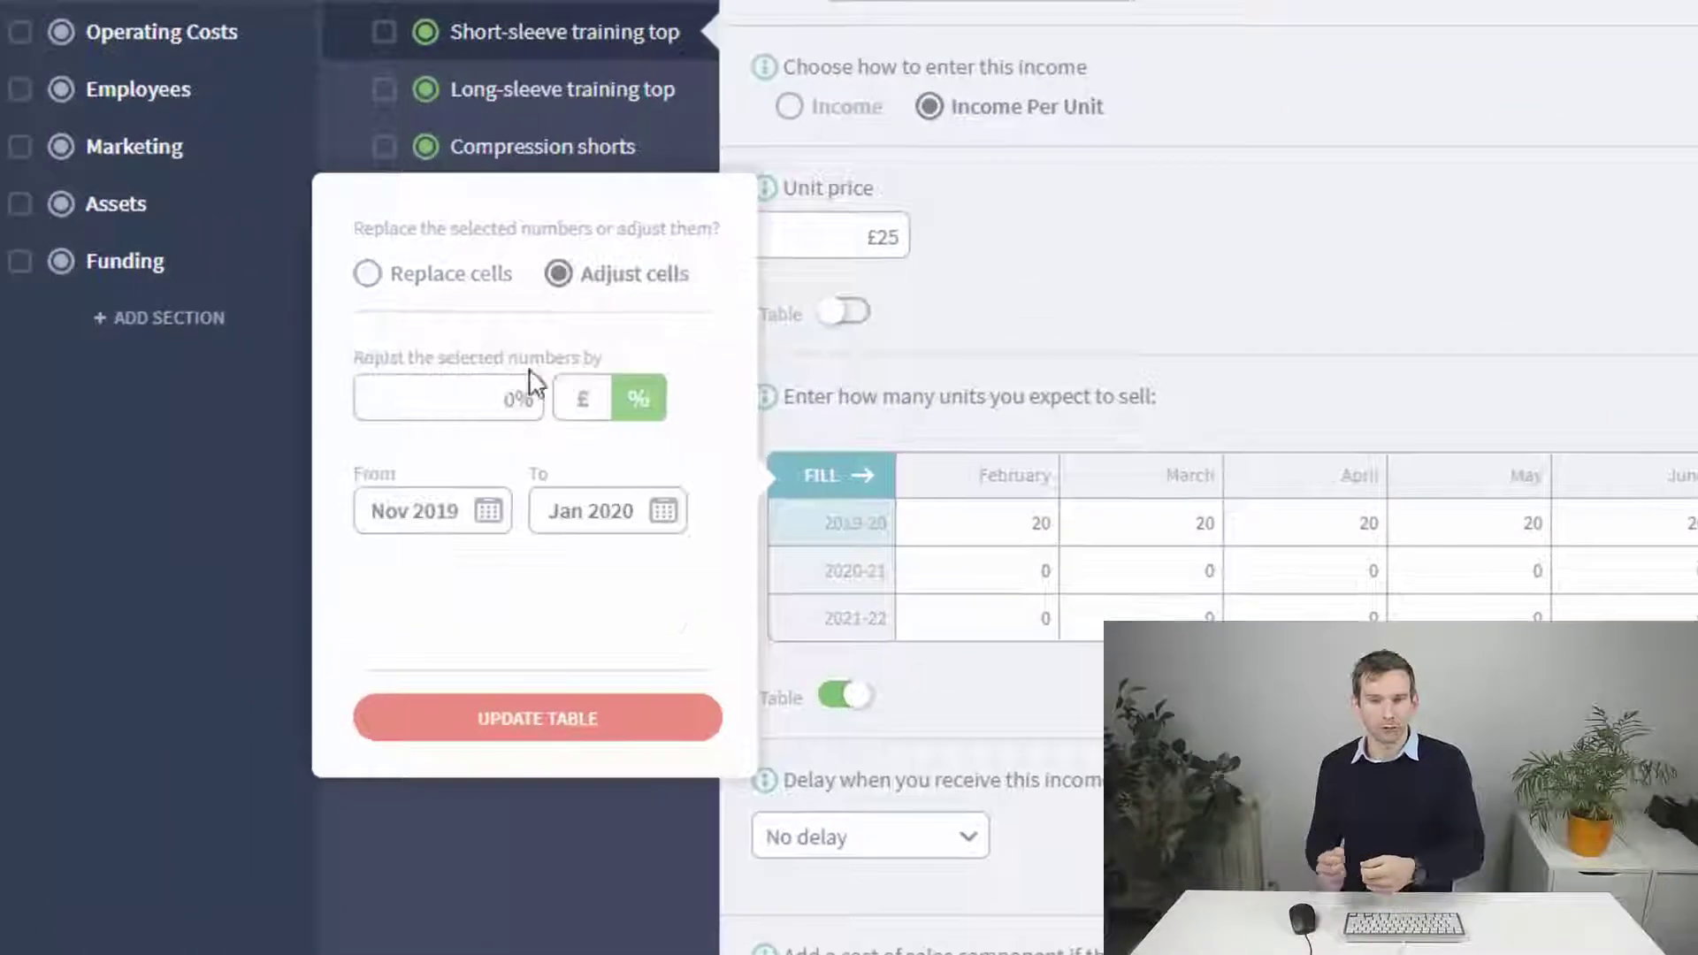
click(256, 295)
text(50)
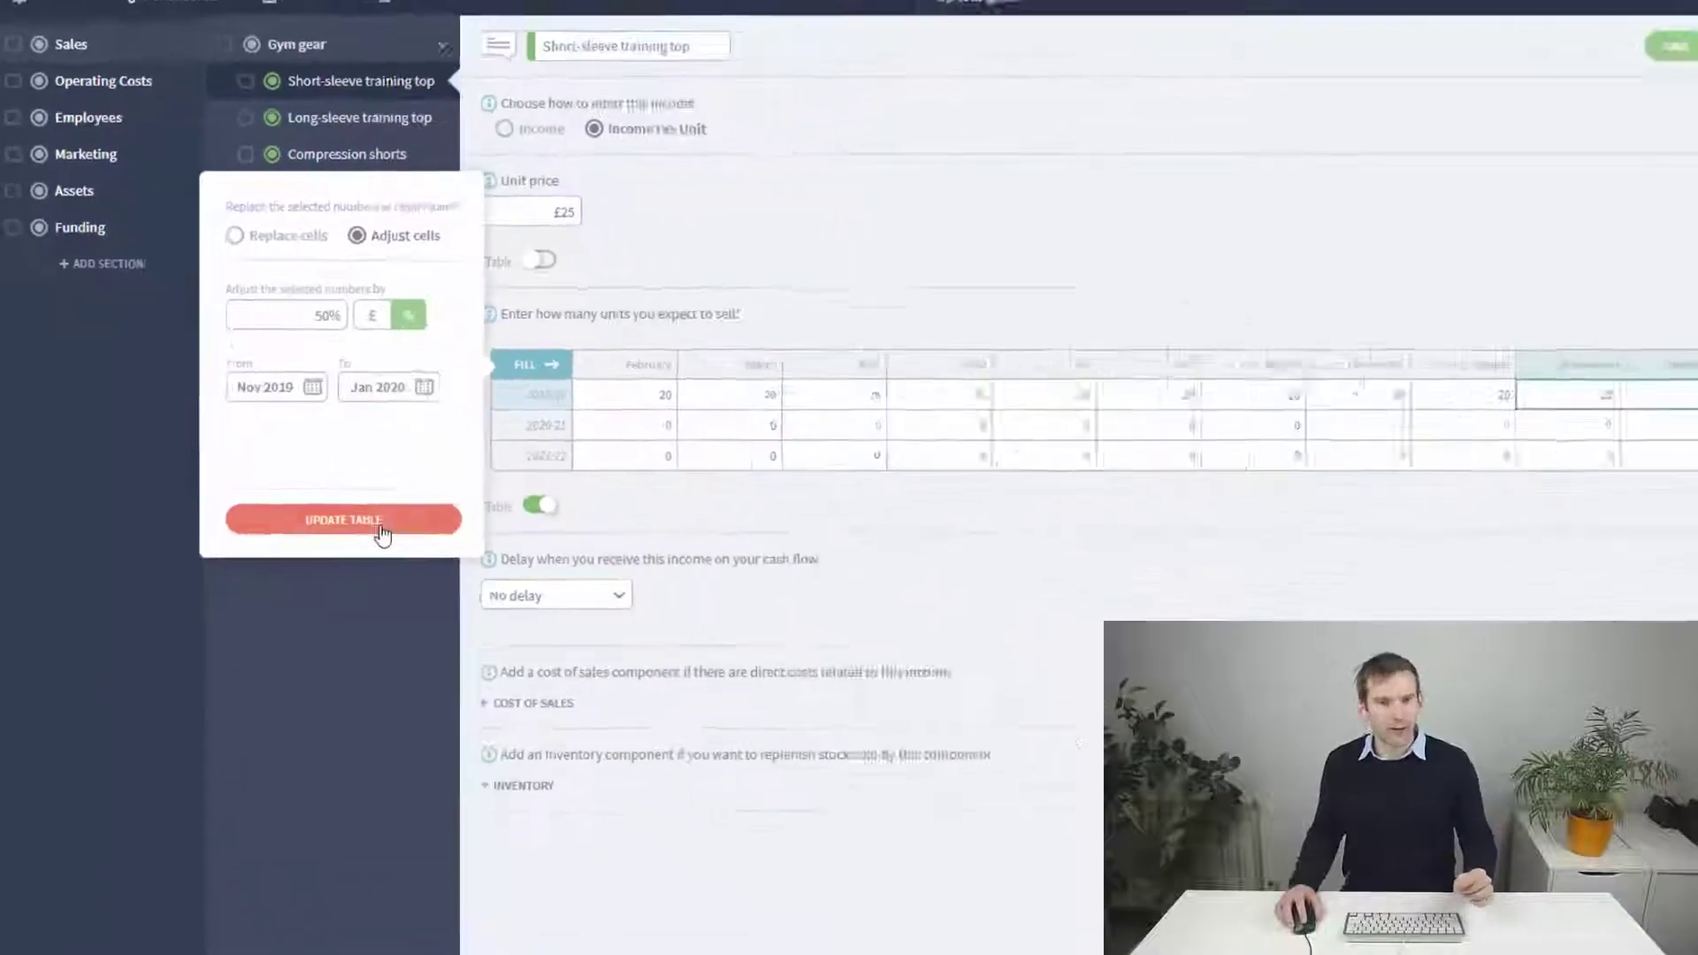
click(537, 718)
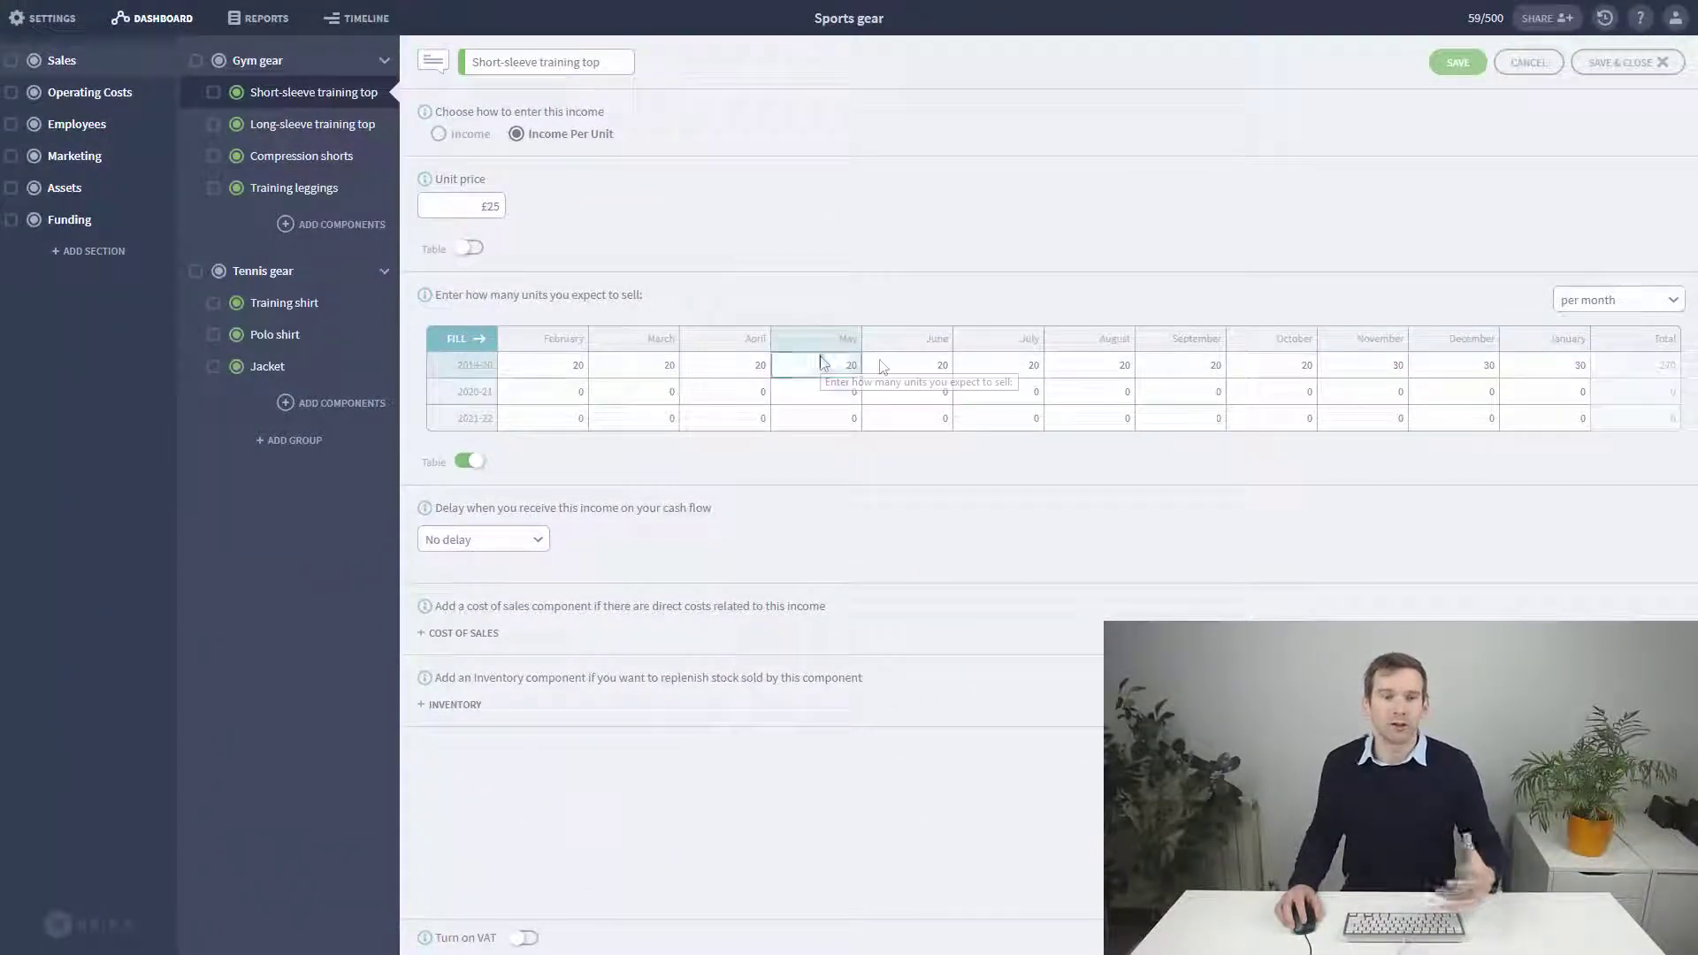
- Raise May–August 2019-20 units by 30%, from 20 to 26
drag(821, 363, 1105, 369)
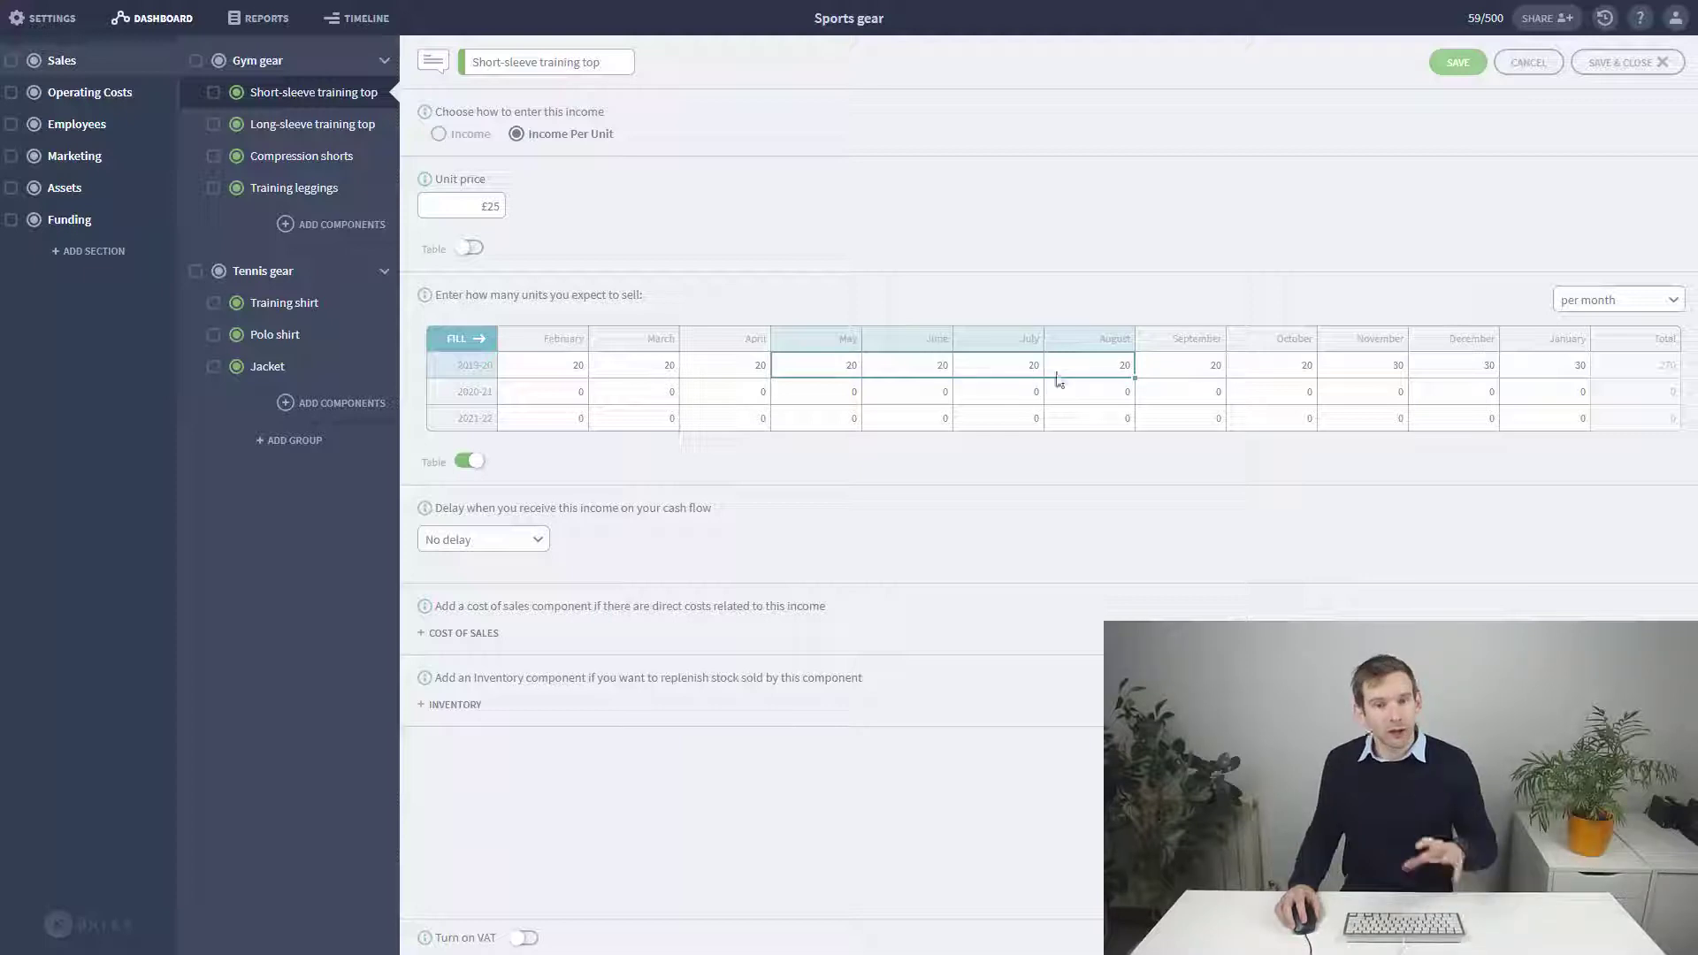
click(460, 339)
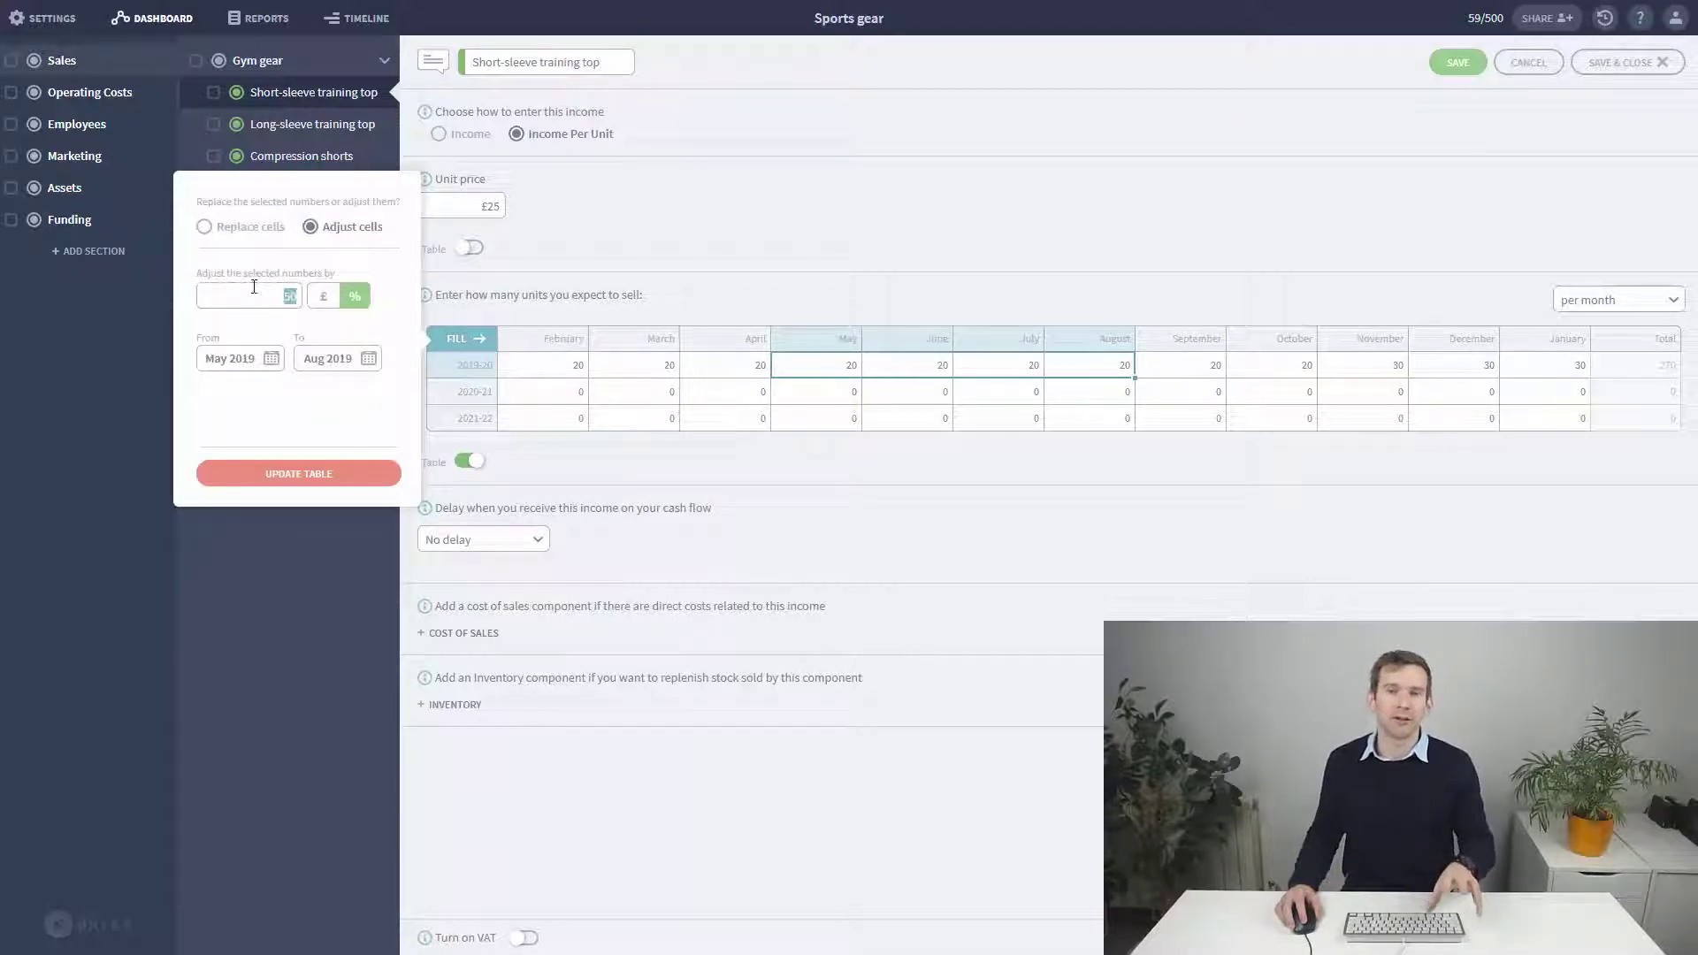
click(360, 469)
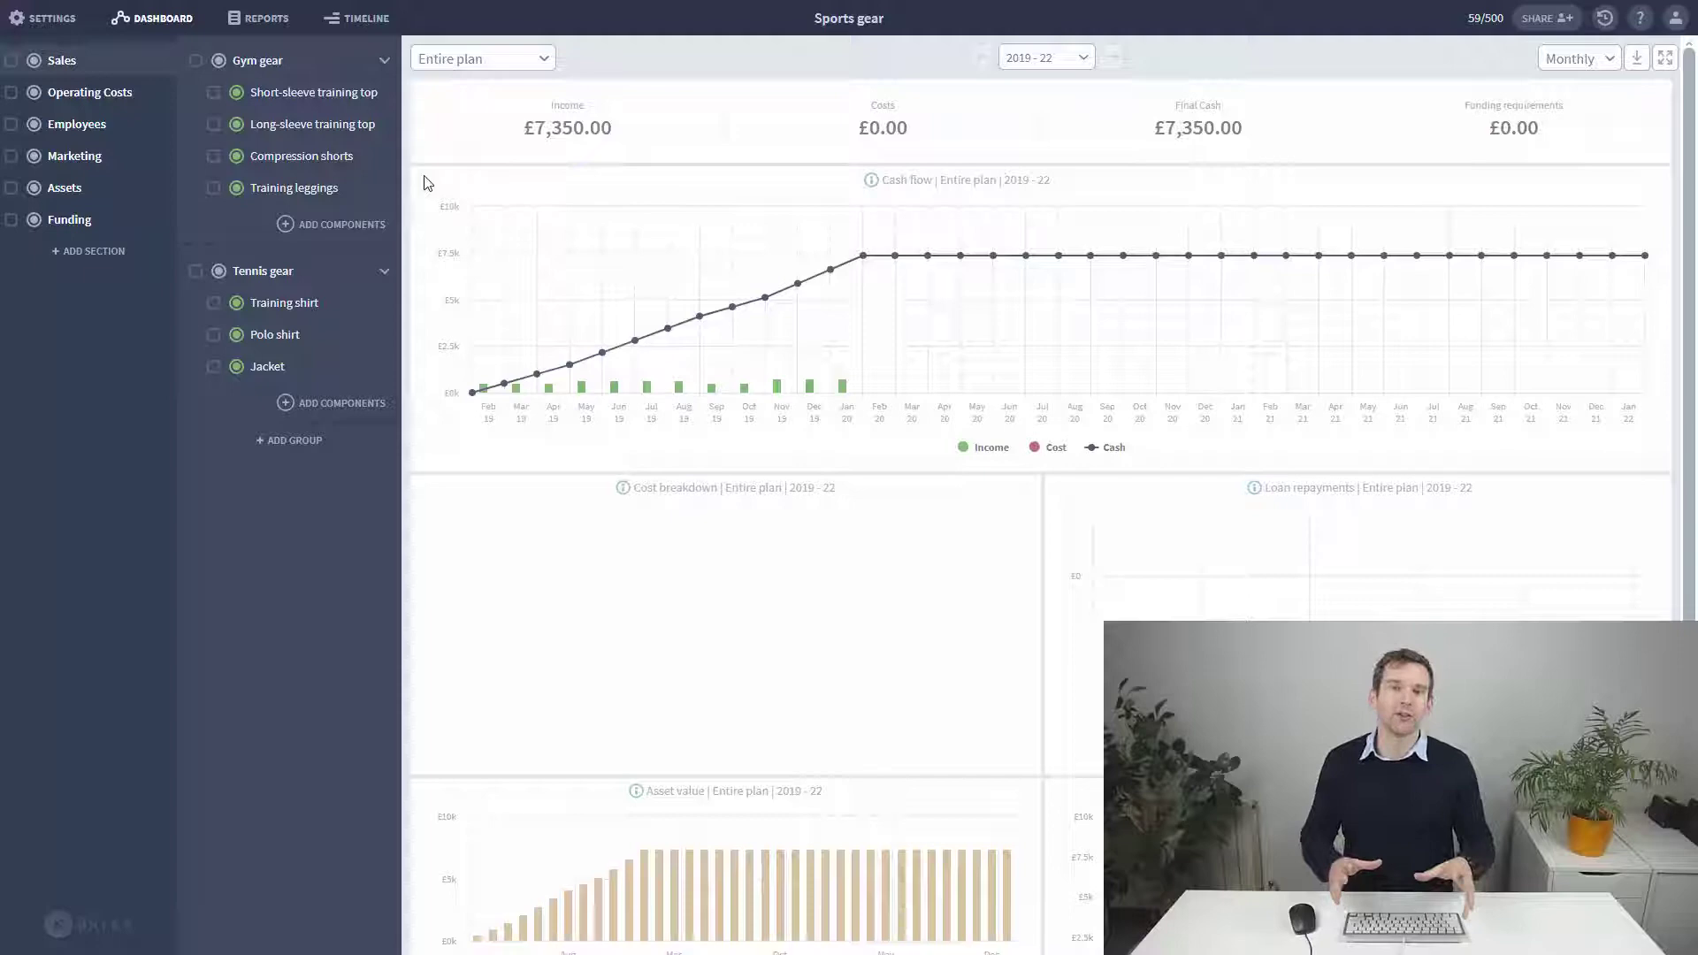
- Reopen Short-sleeve training top's income form and select its whole 2019-20 units row
click(354, 92)
drag(569, 371, 1583, 370)
key(ctrl+c)
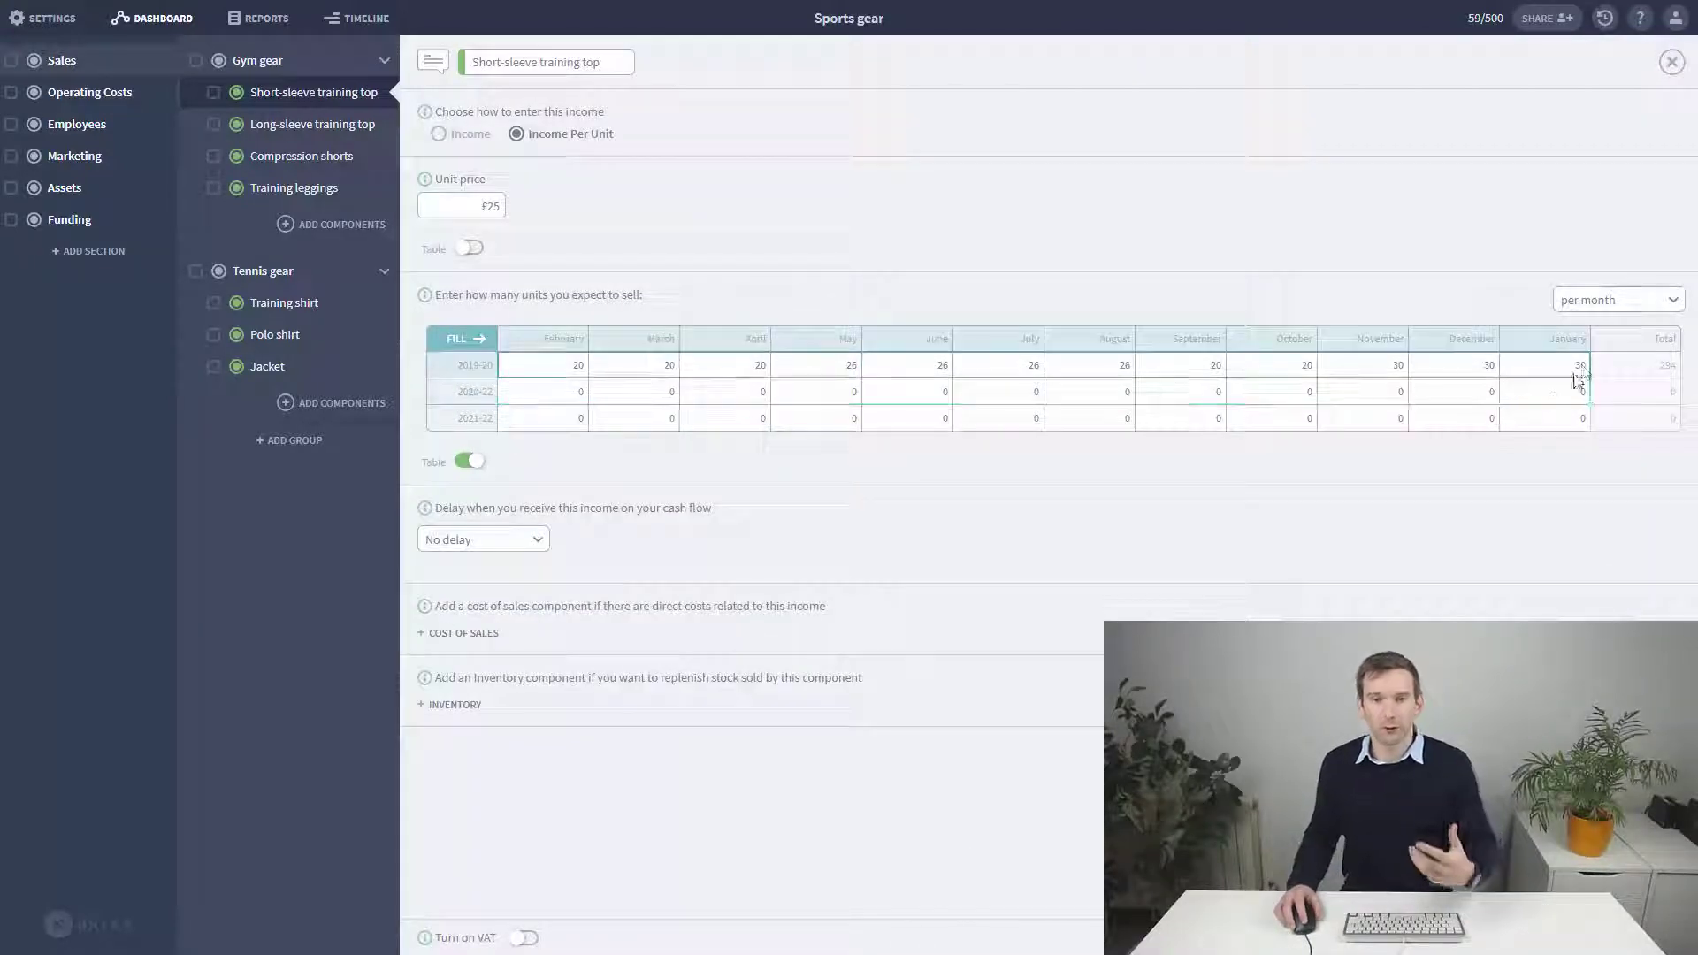
- Paste the 2019-20 units into 2020-21 and increase that row by 25%
click(569, 392)
key(ctrl+v)
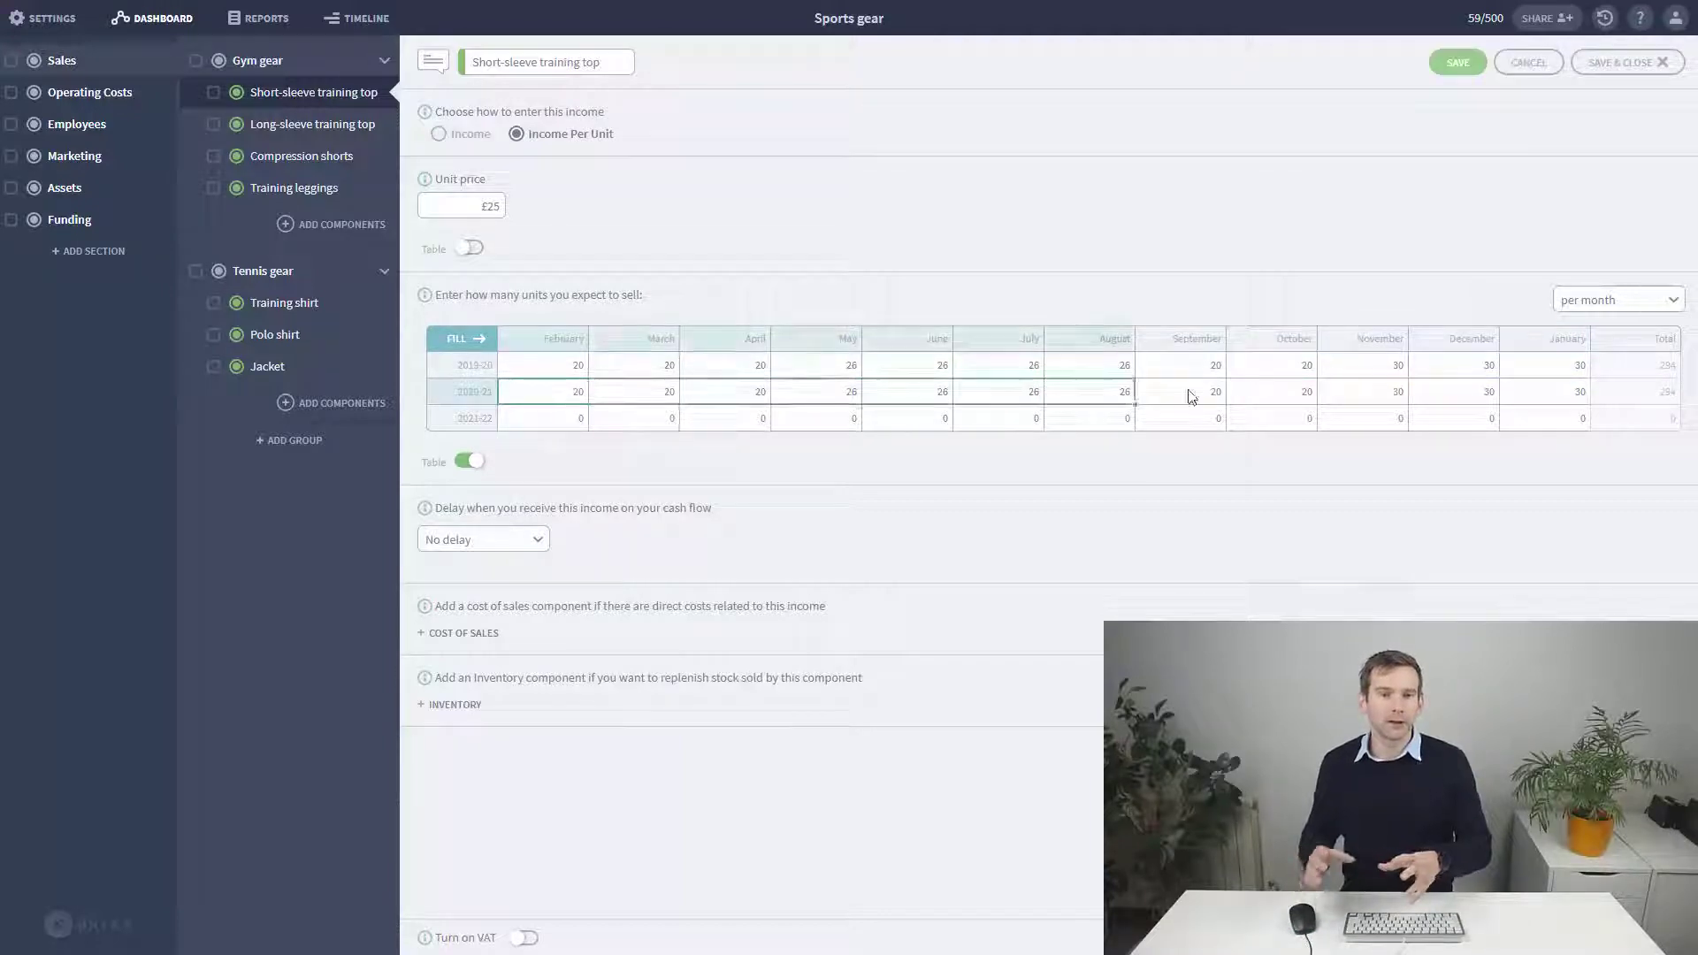
drag(1189, 396, 1555, 386)
click(454, 344)
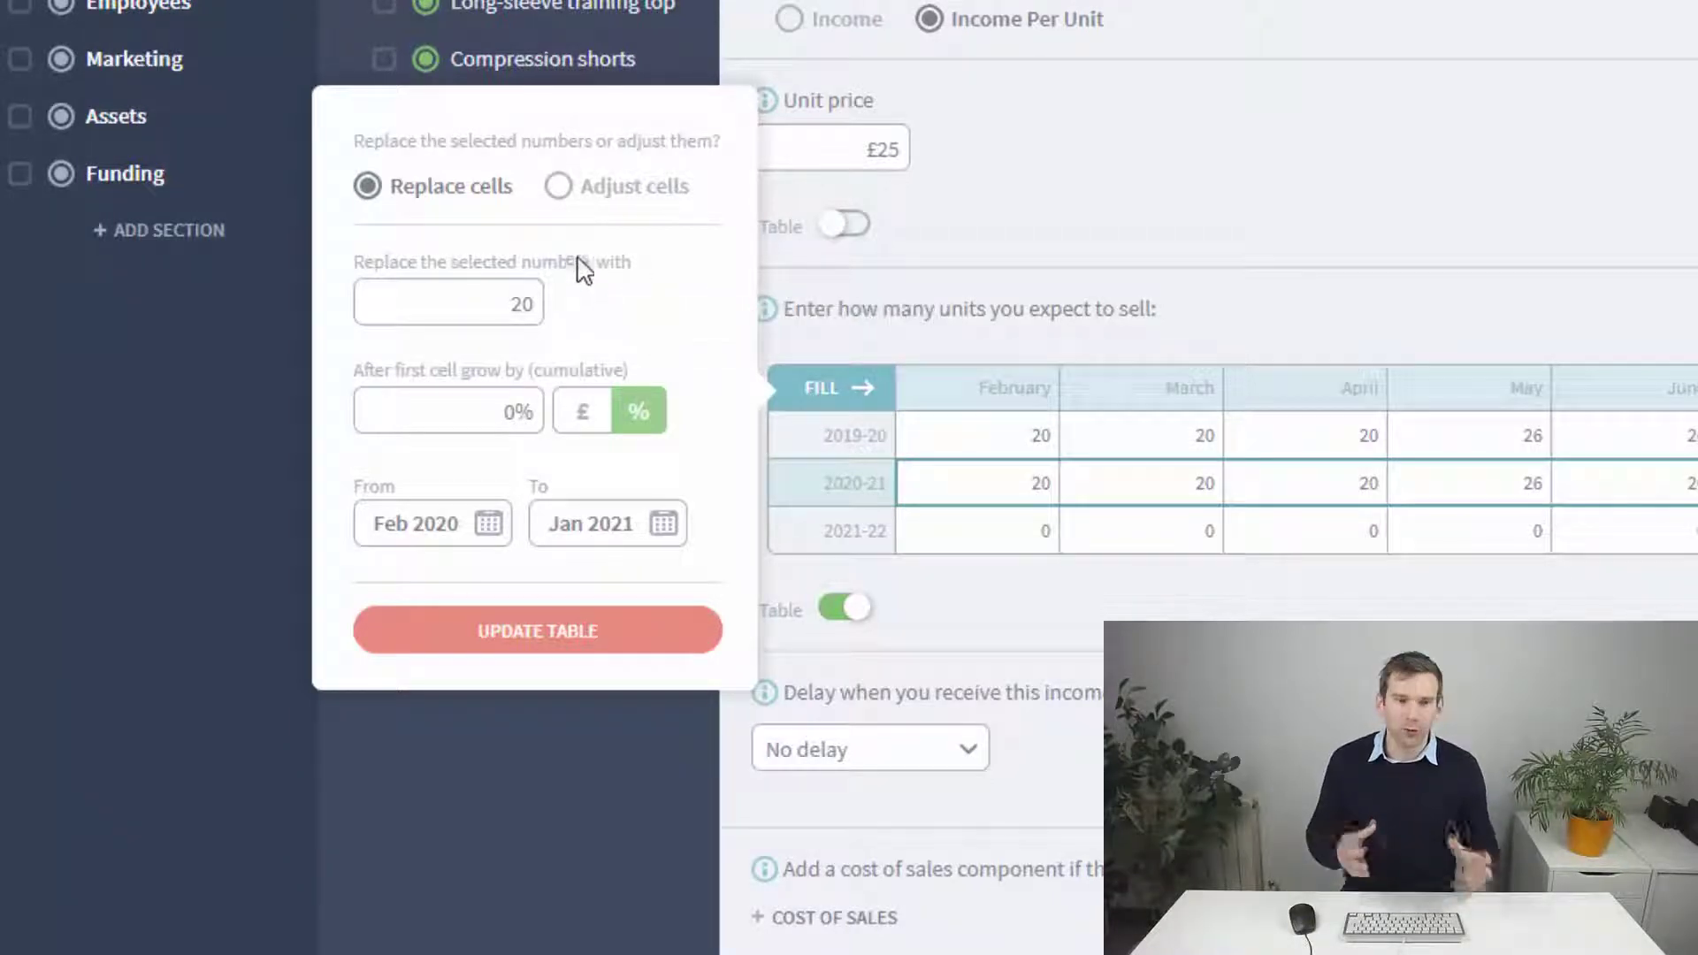
click(559, 186)
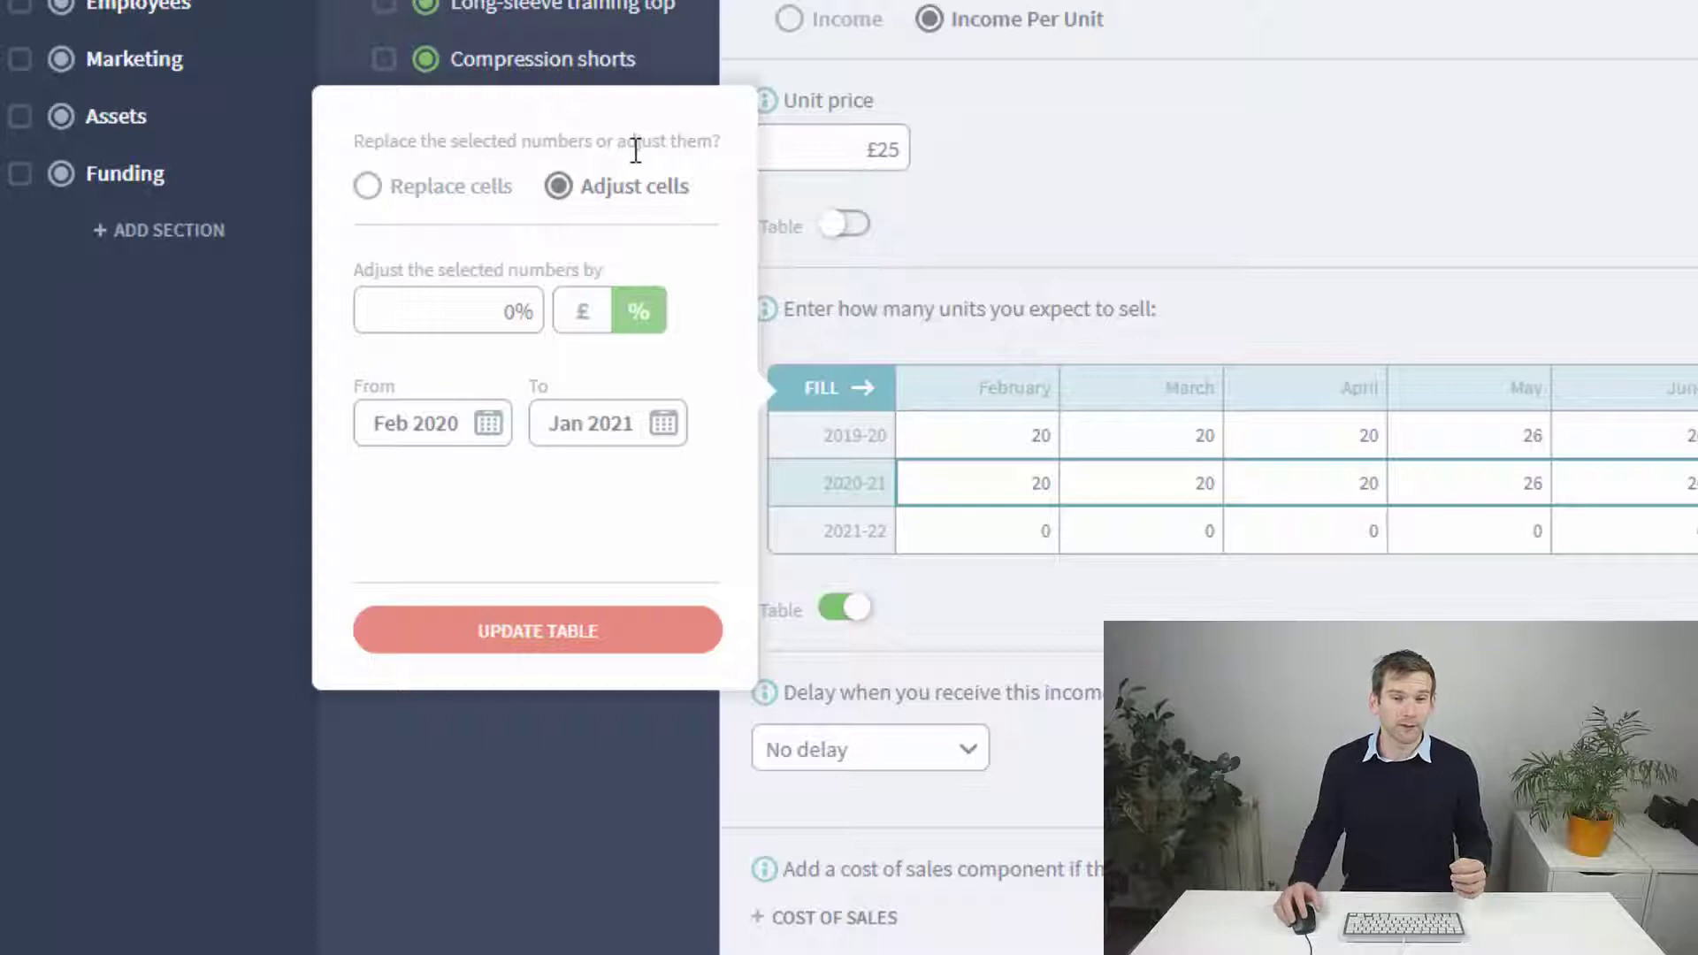
click(451, 308)
text(2)
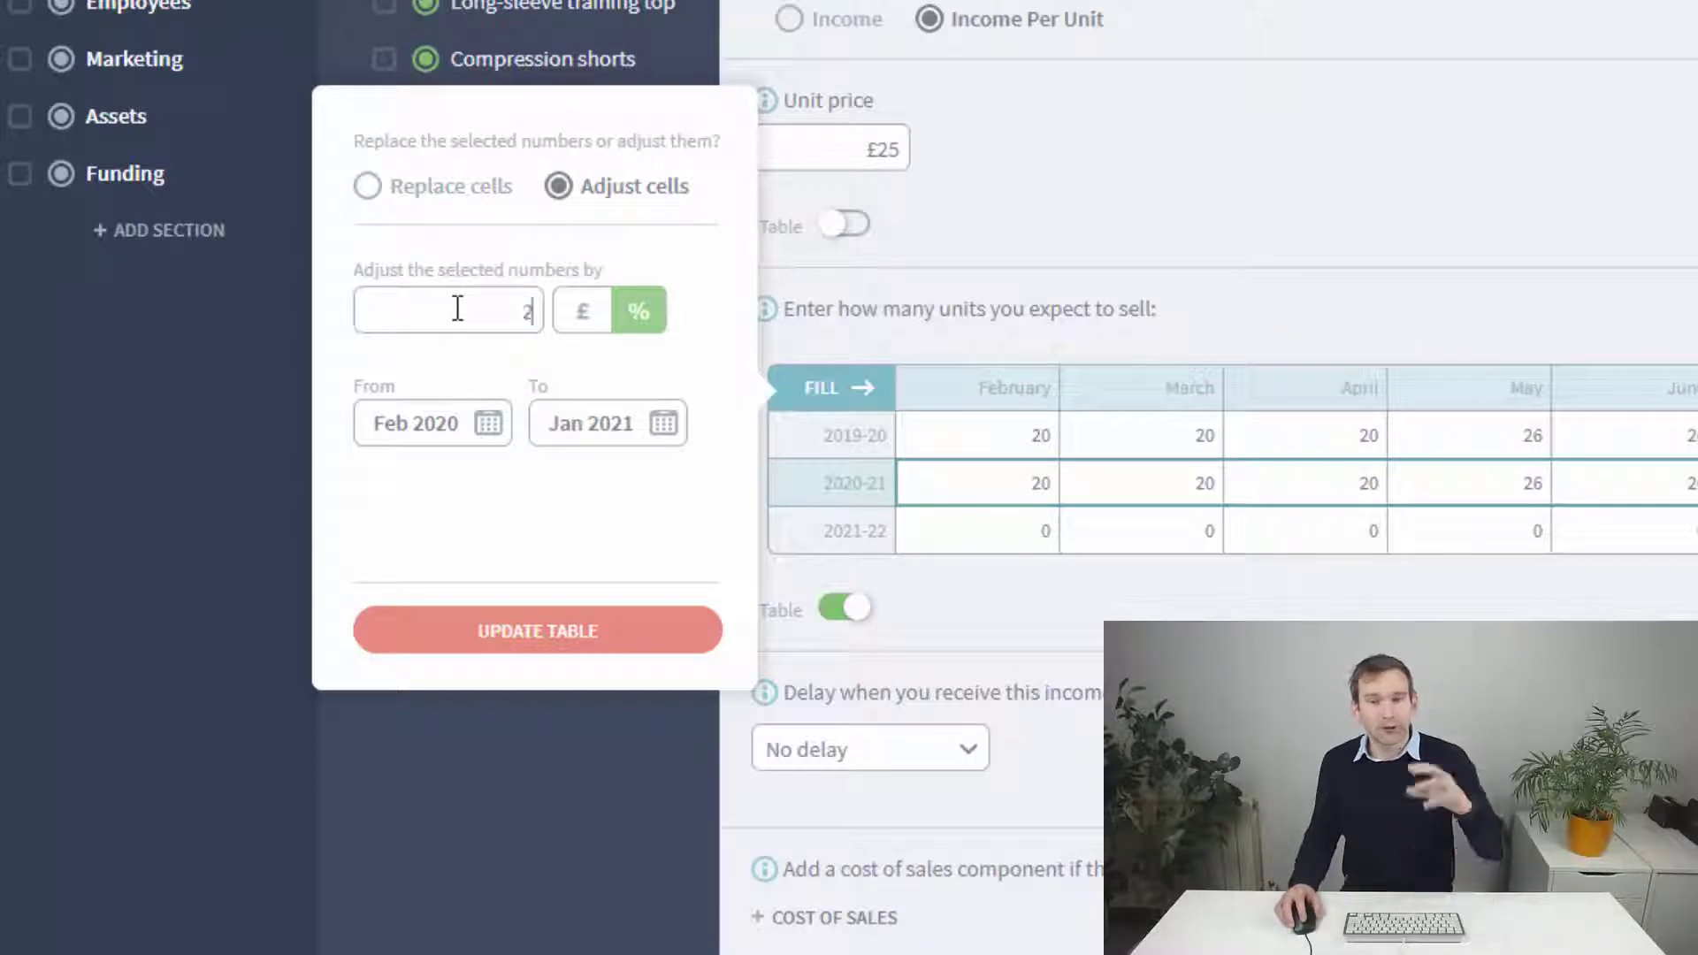
text(5)
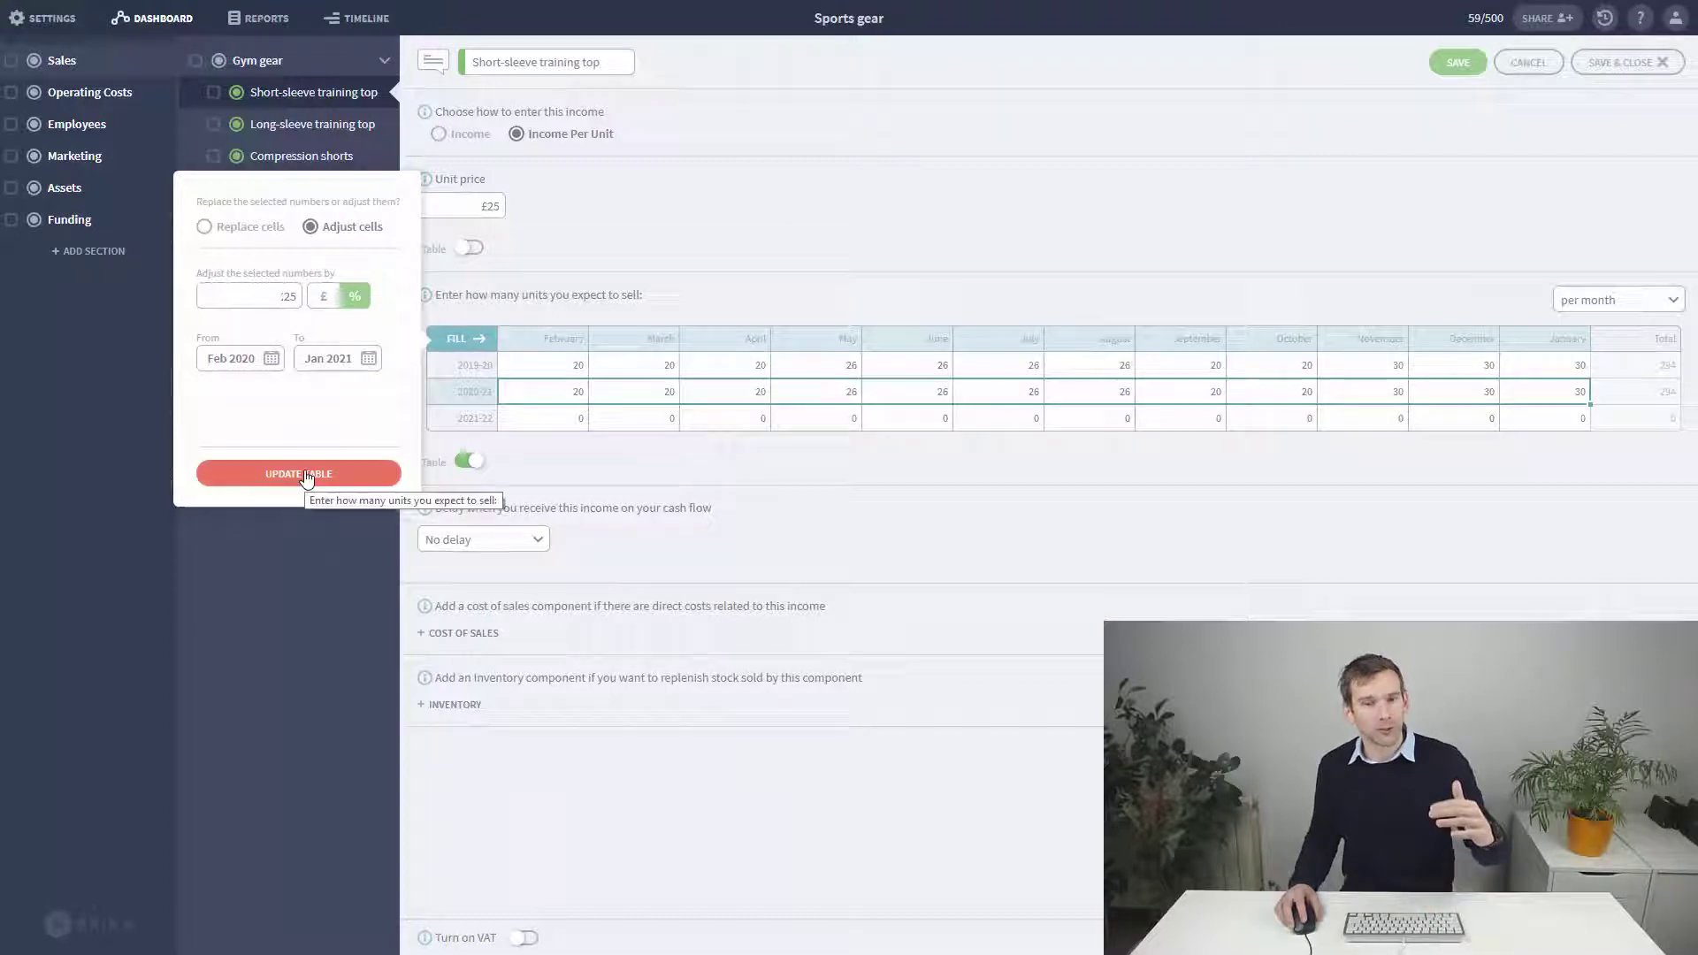
click(298, 473)
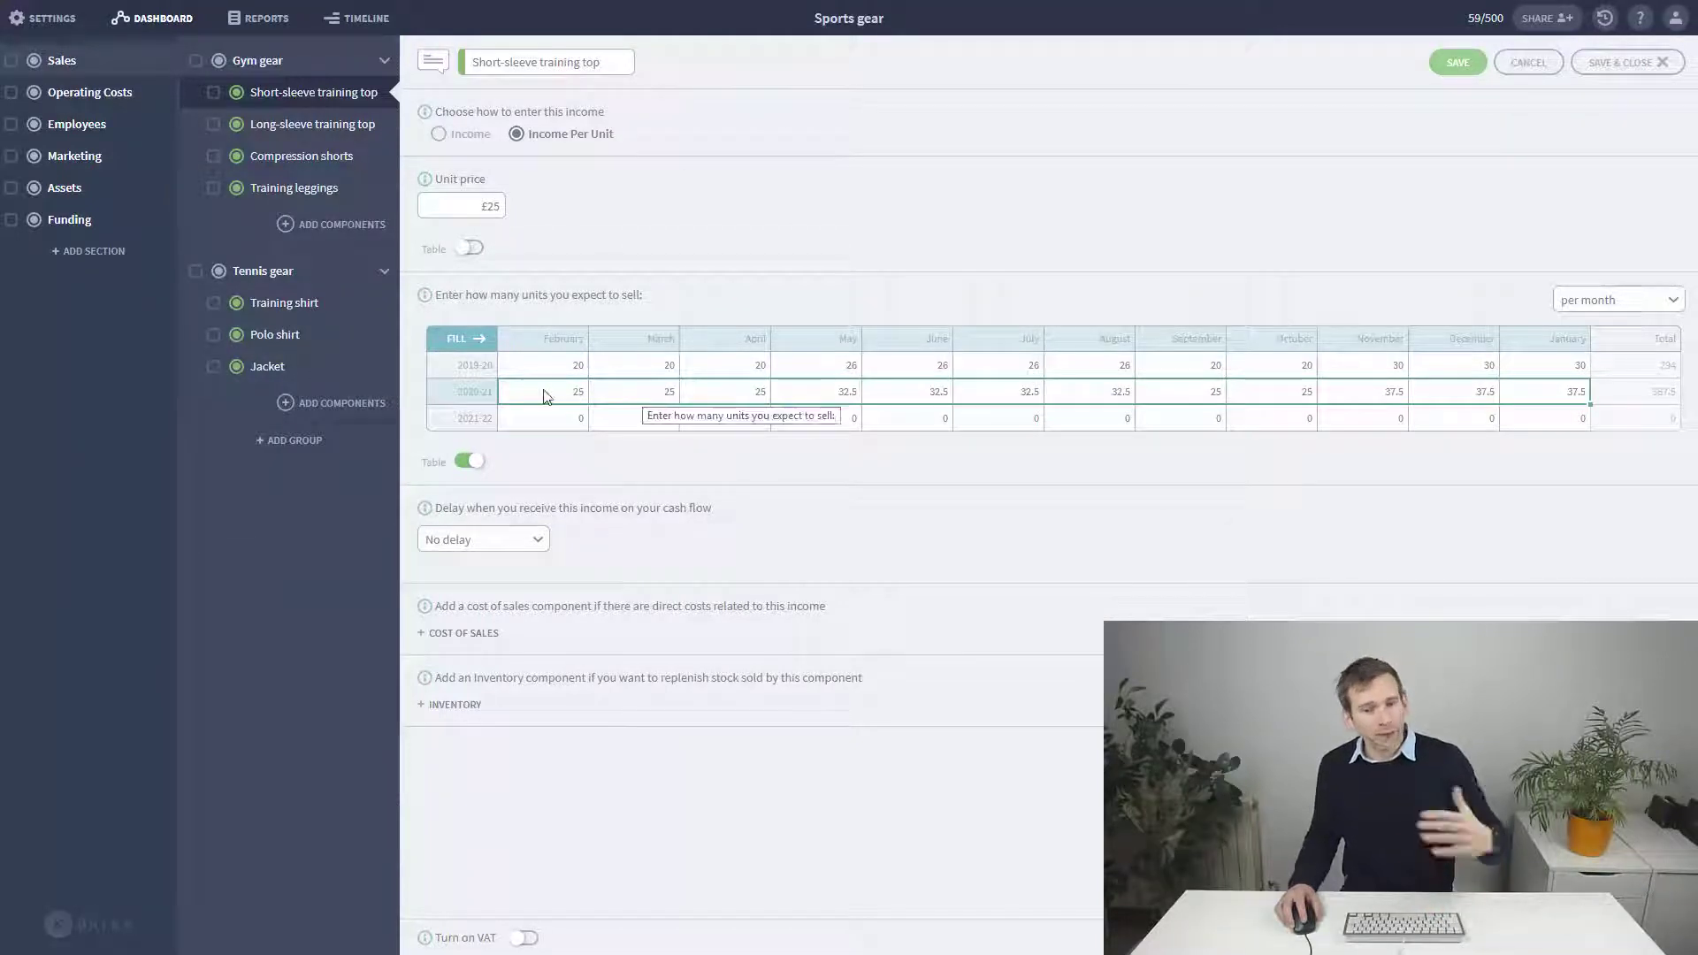
- Increase the 2021-22 units by 40% and save the unit forecast
drag(535, 391, 1517, 440)
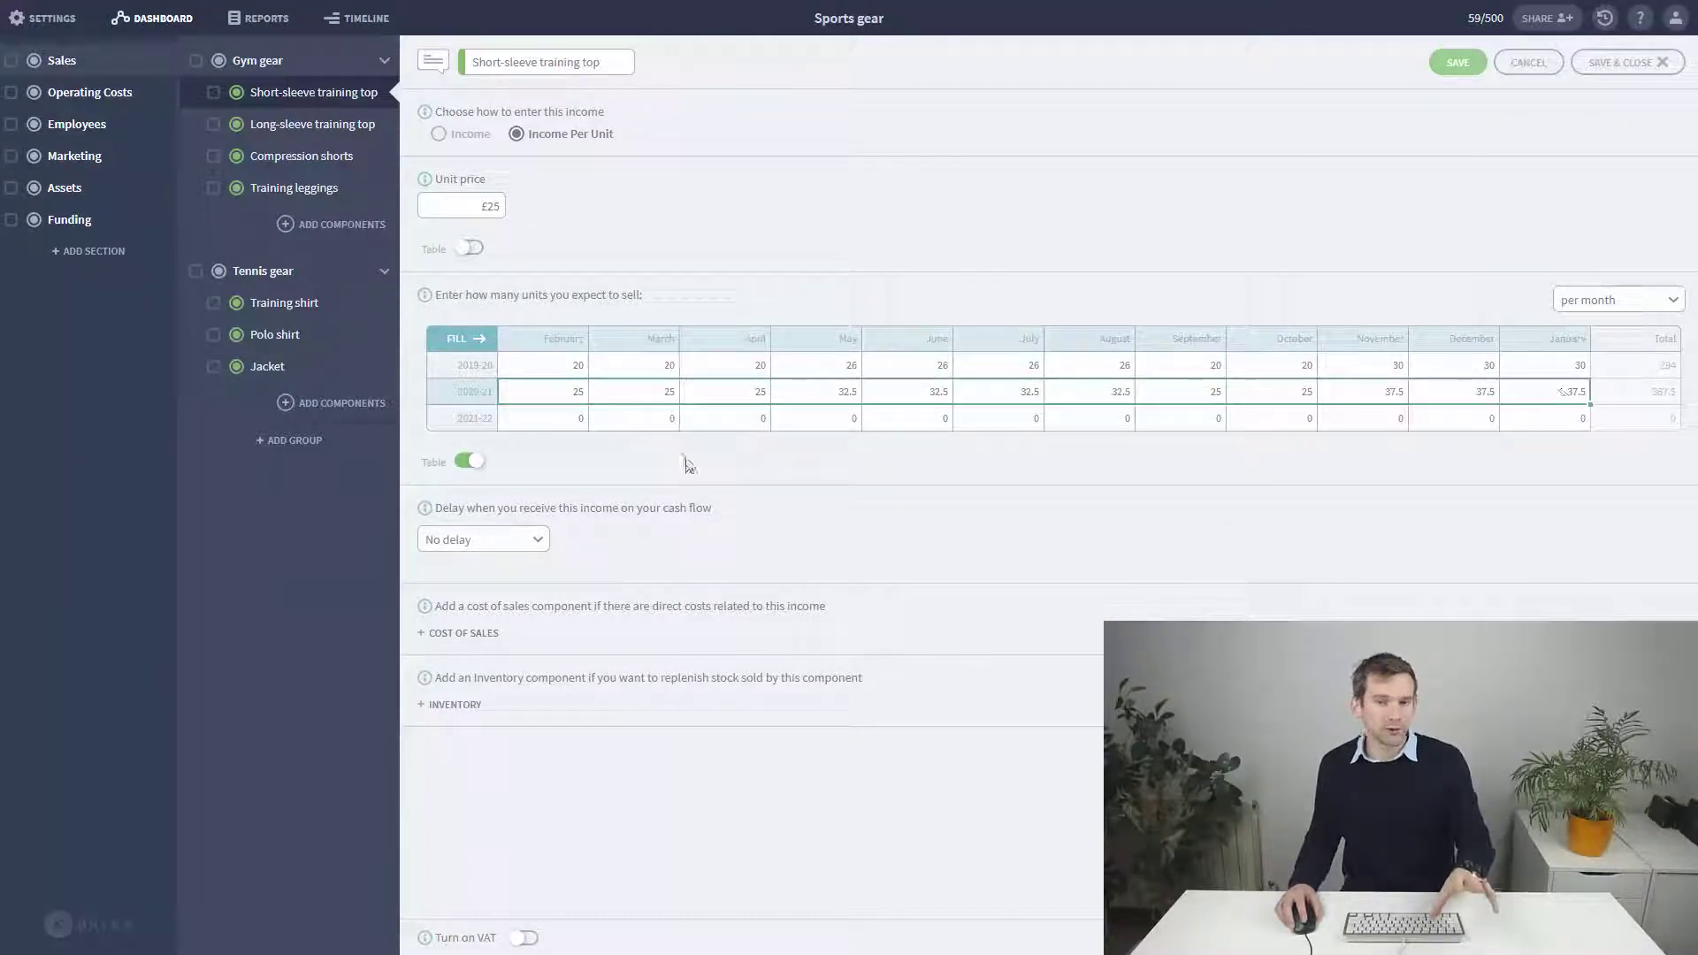
drag(575, 423, 1567, 431)
click(460, 338)
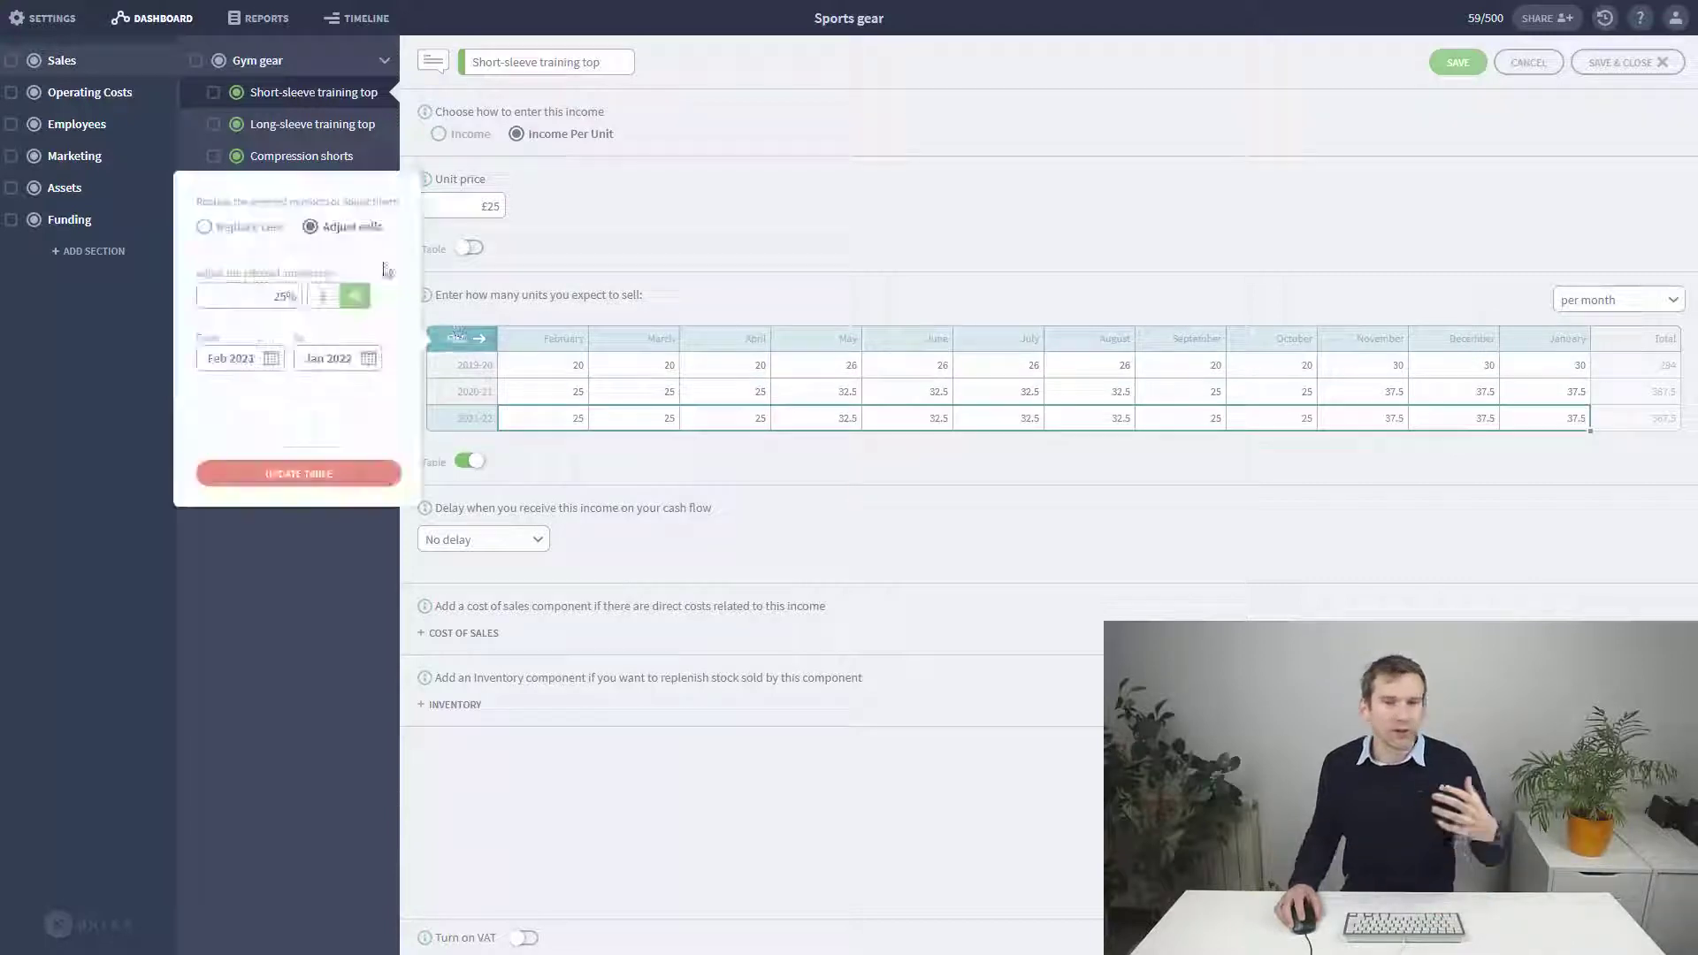
text(40)
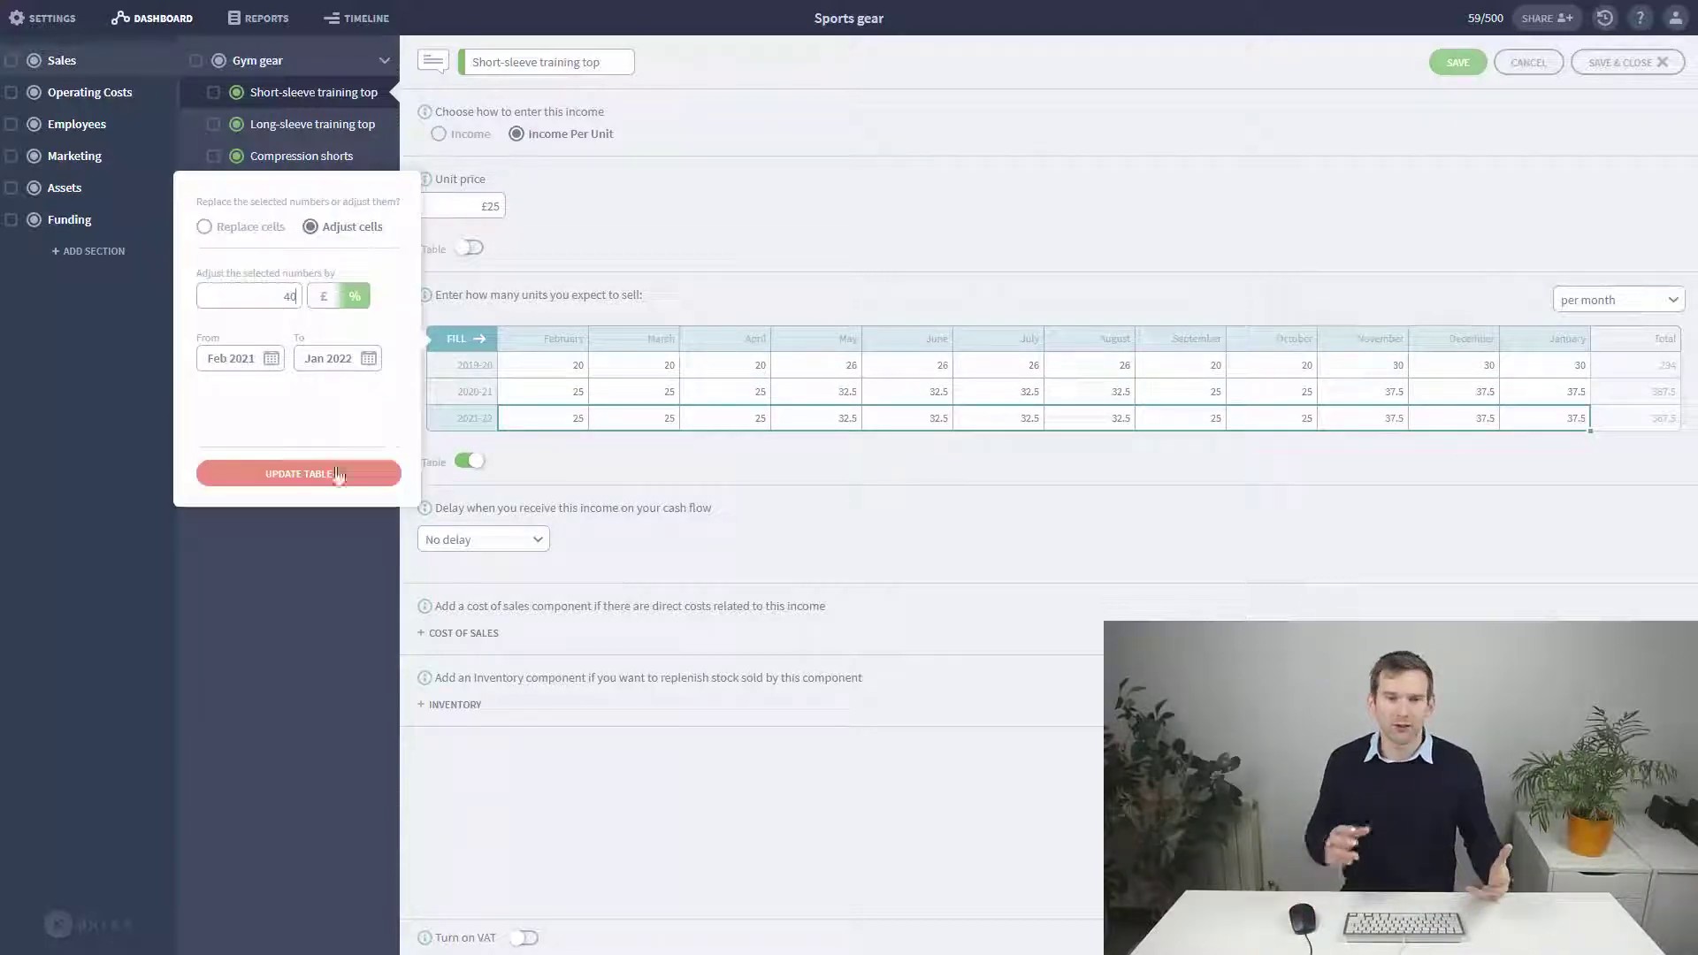
click(339, 475)
click(1603, 62)
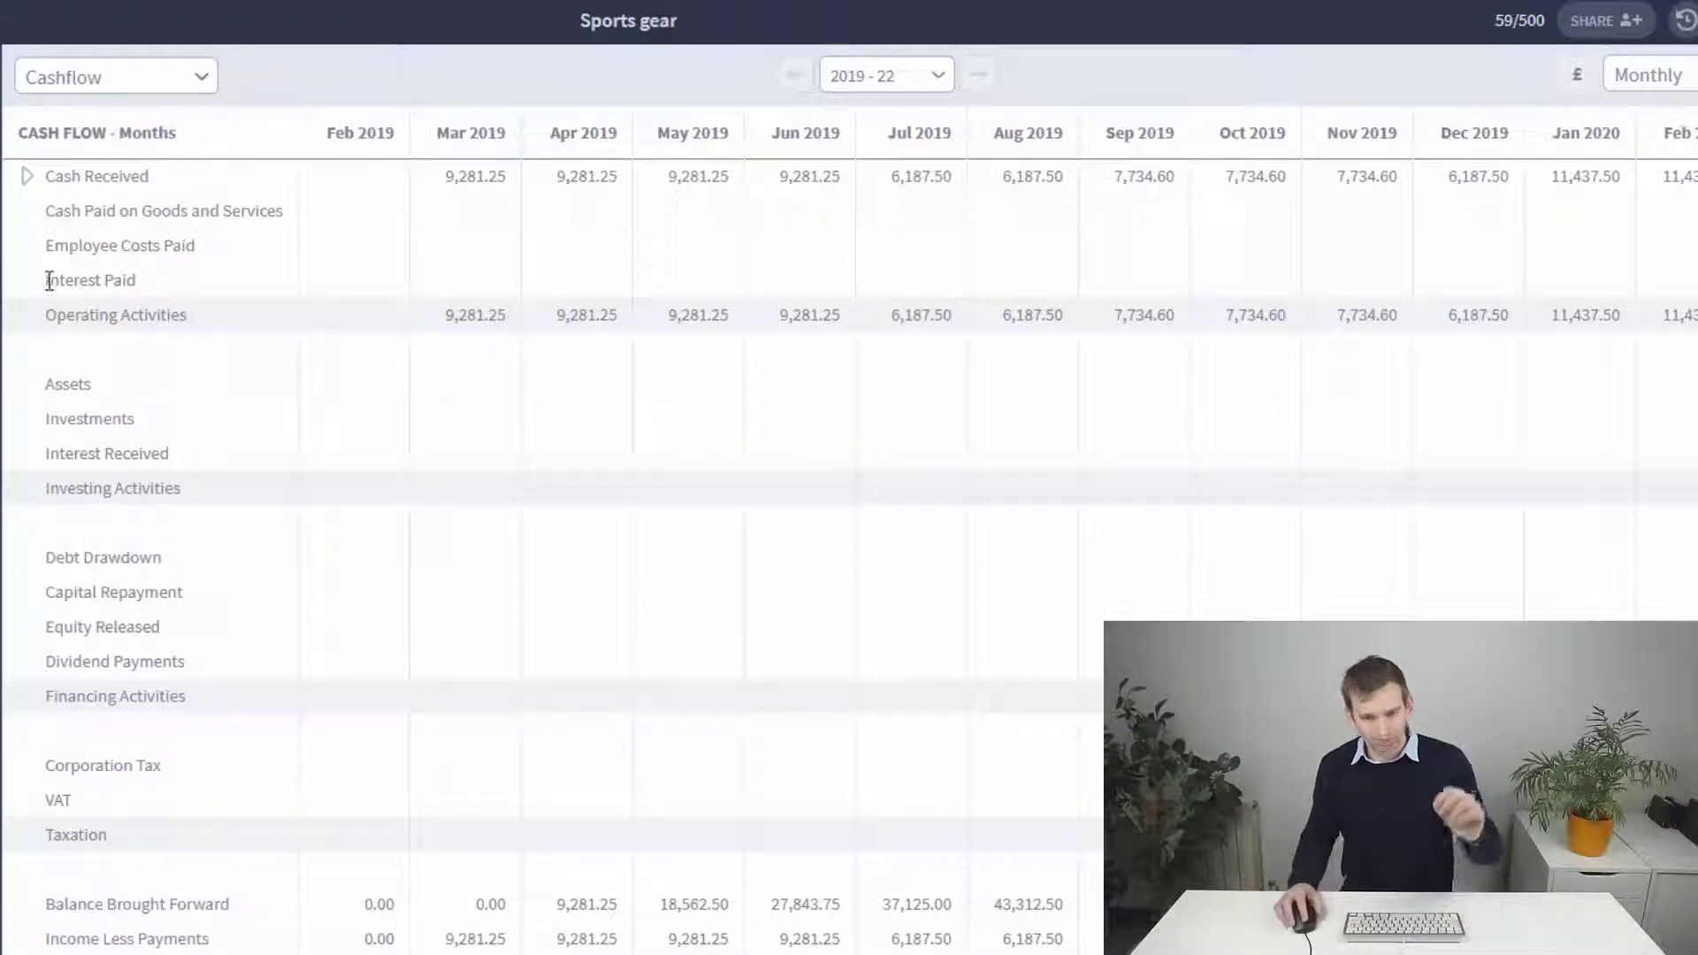
- Expand Cash Received, Sales, Gym gear and Tennis gear in the cash flow report, then view the Timeline
click(28, 176)
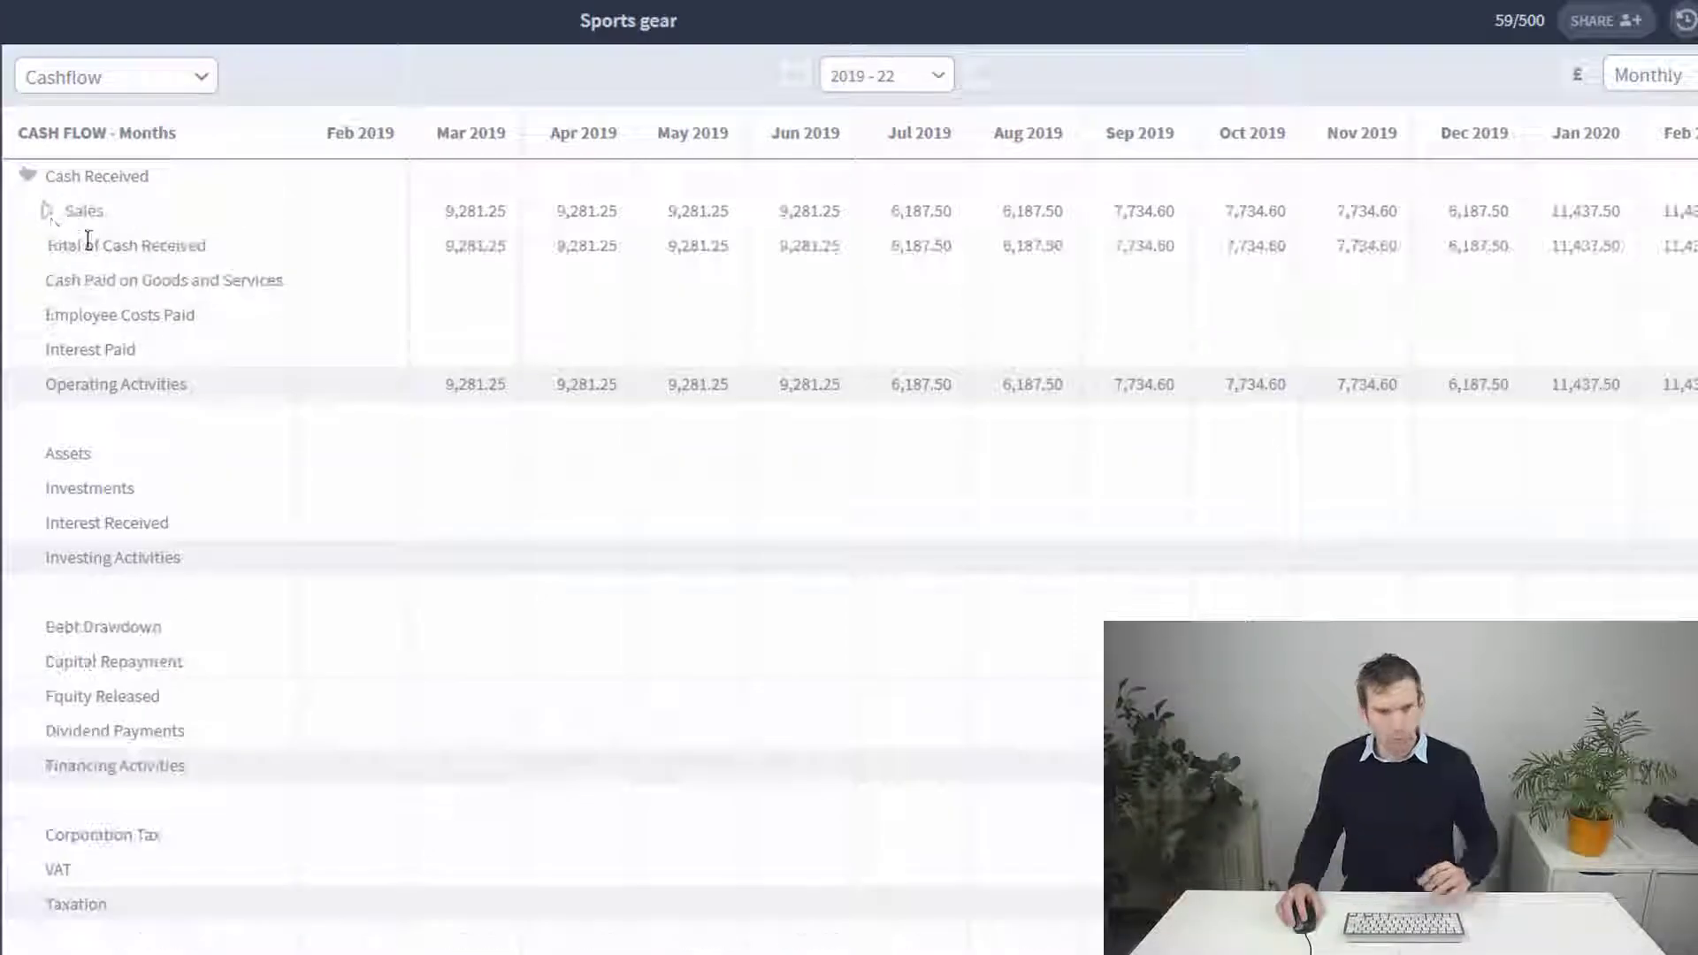
click(47, 212)
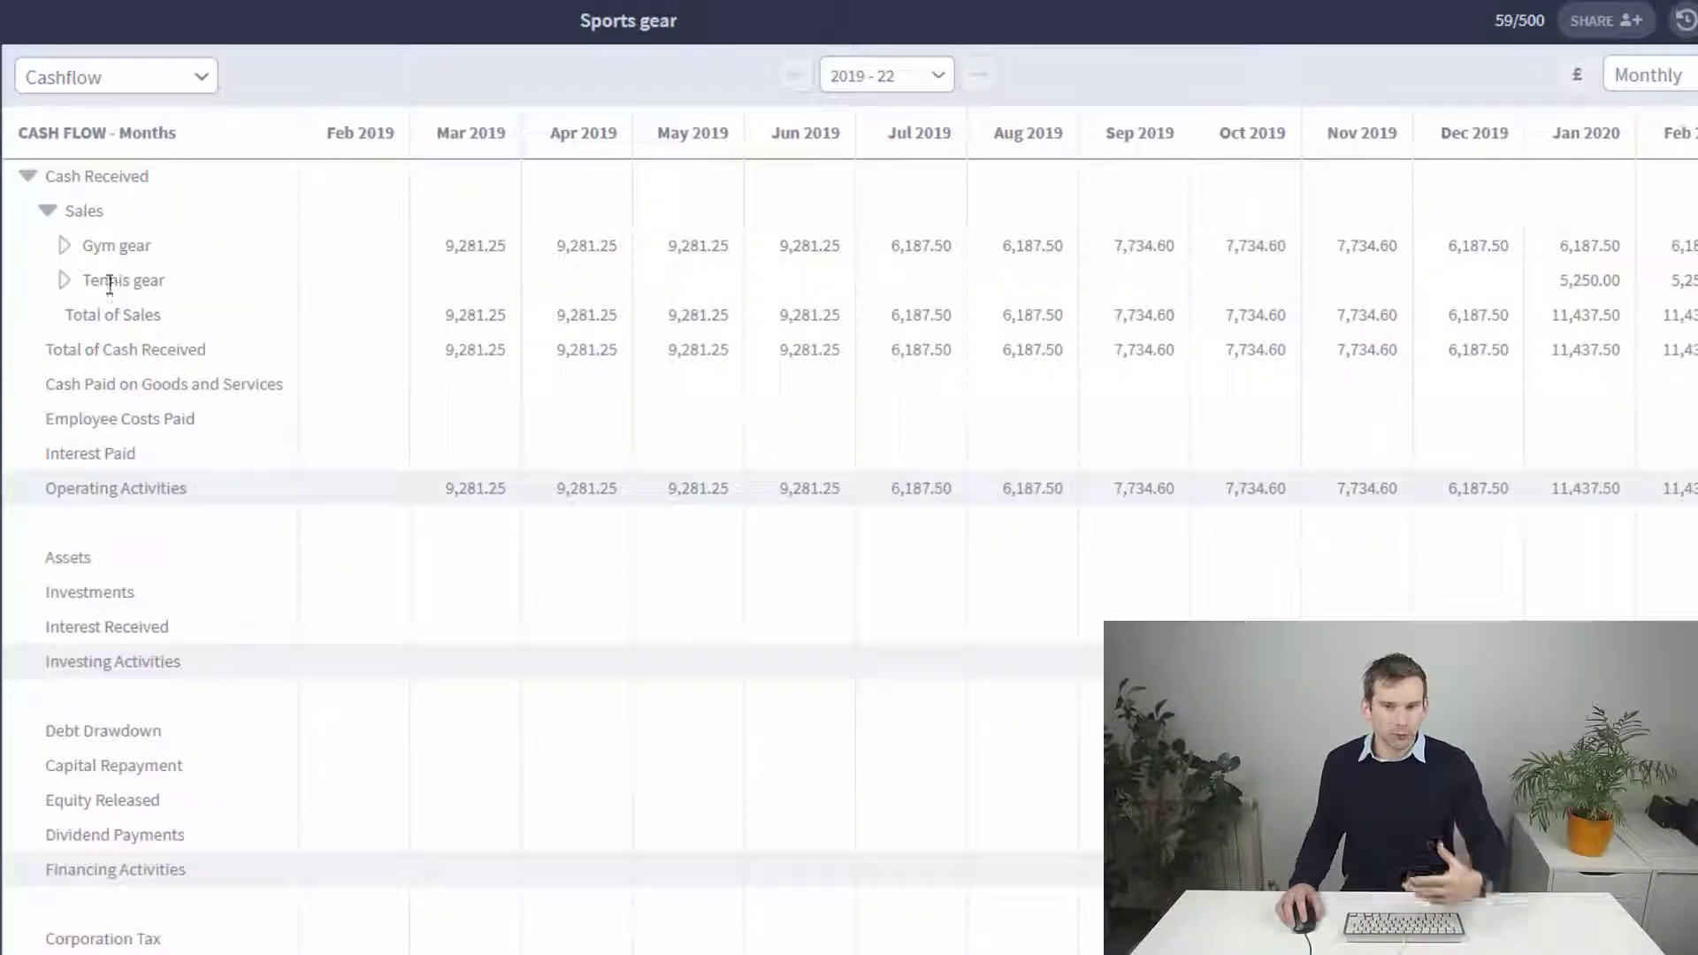
click(67, 247)
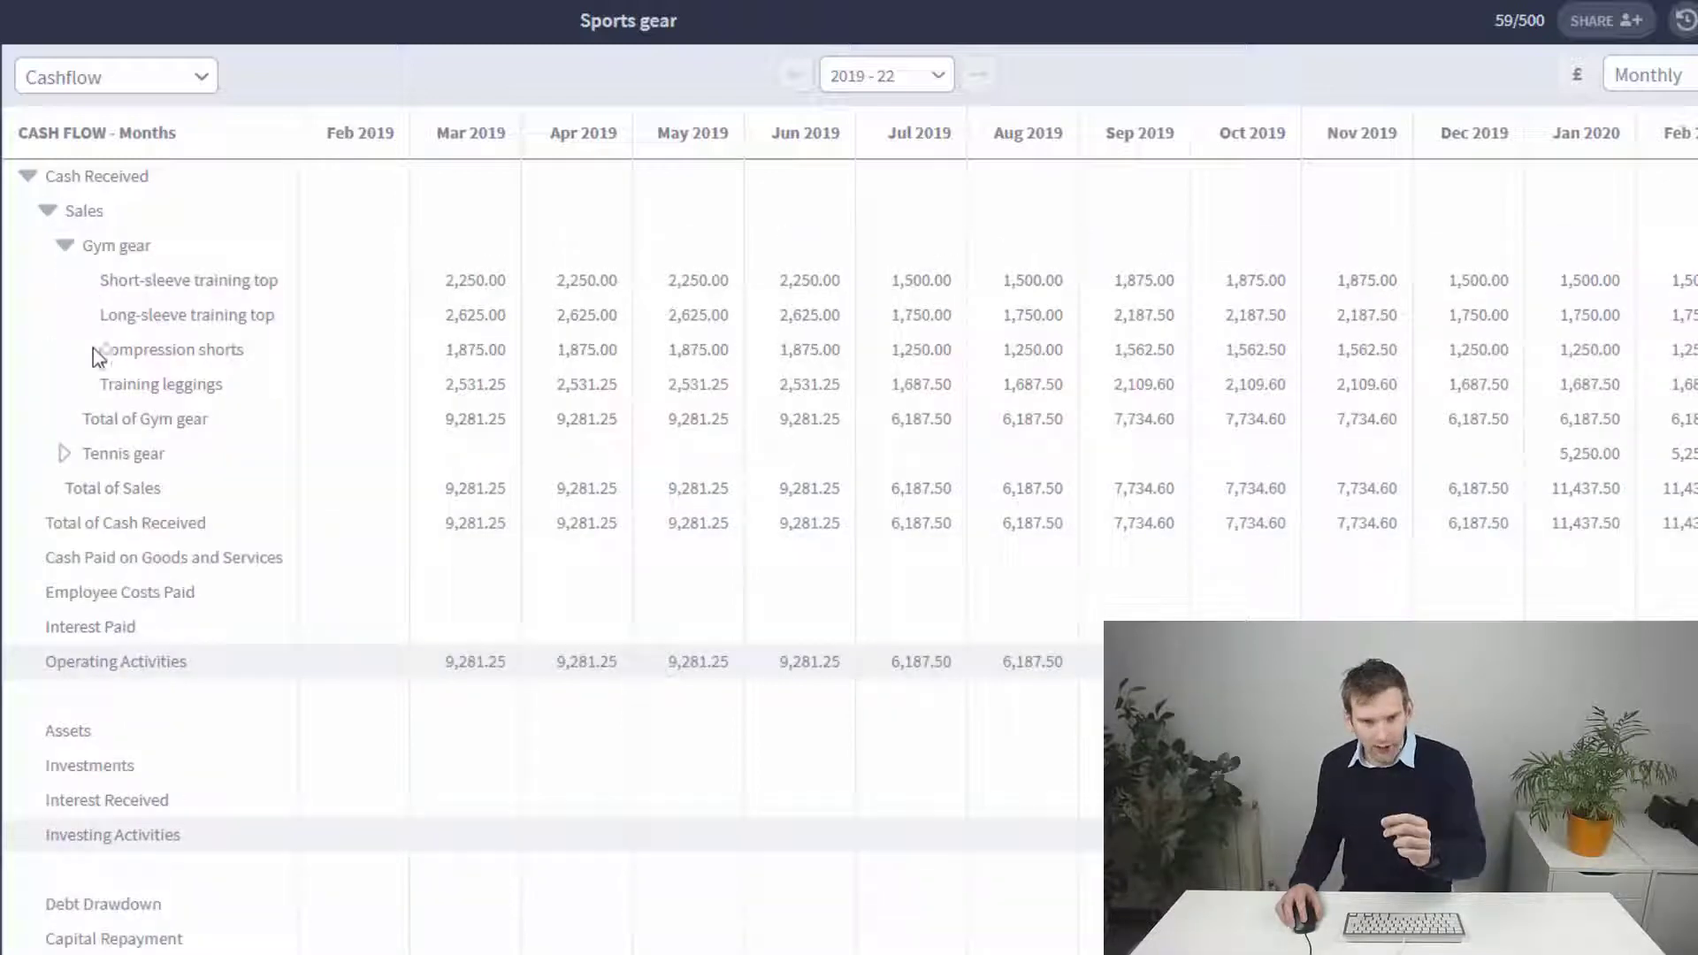
click(65, 453)
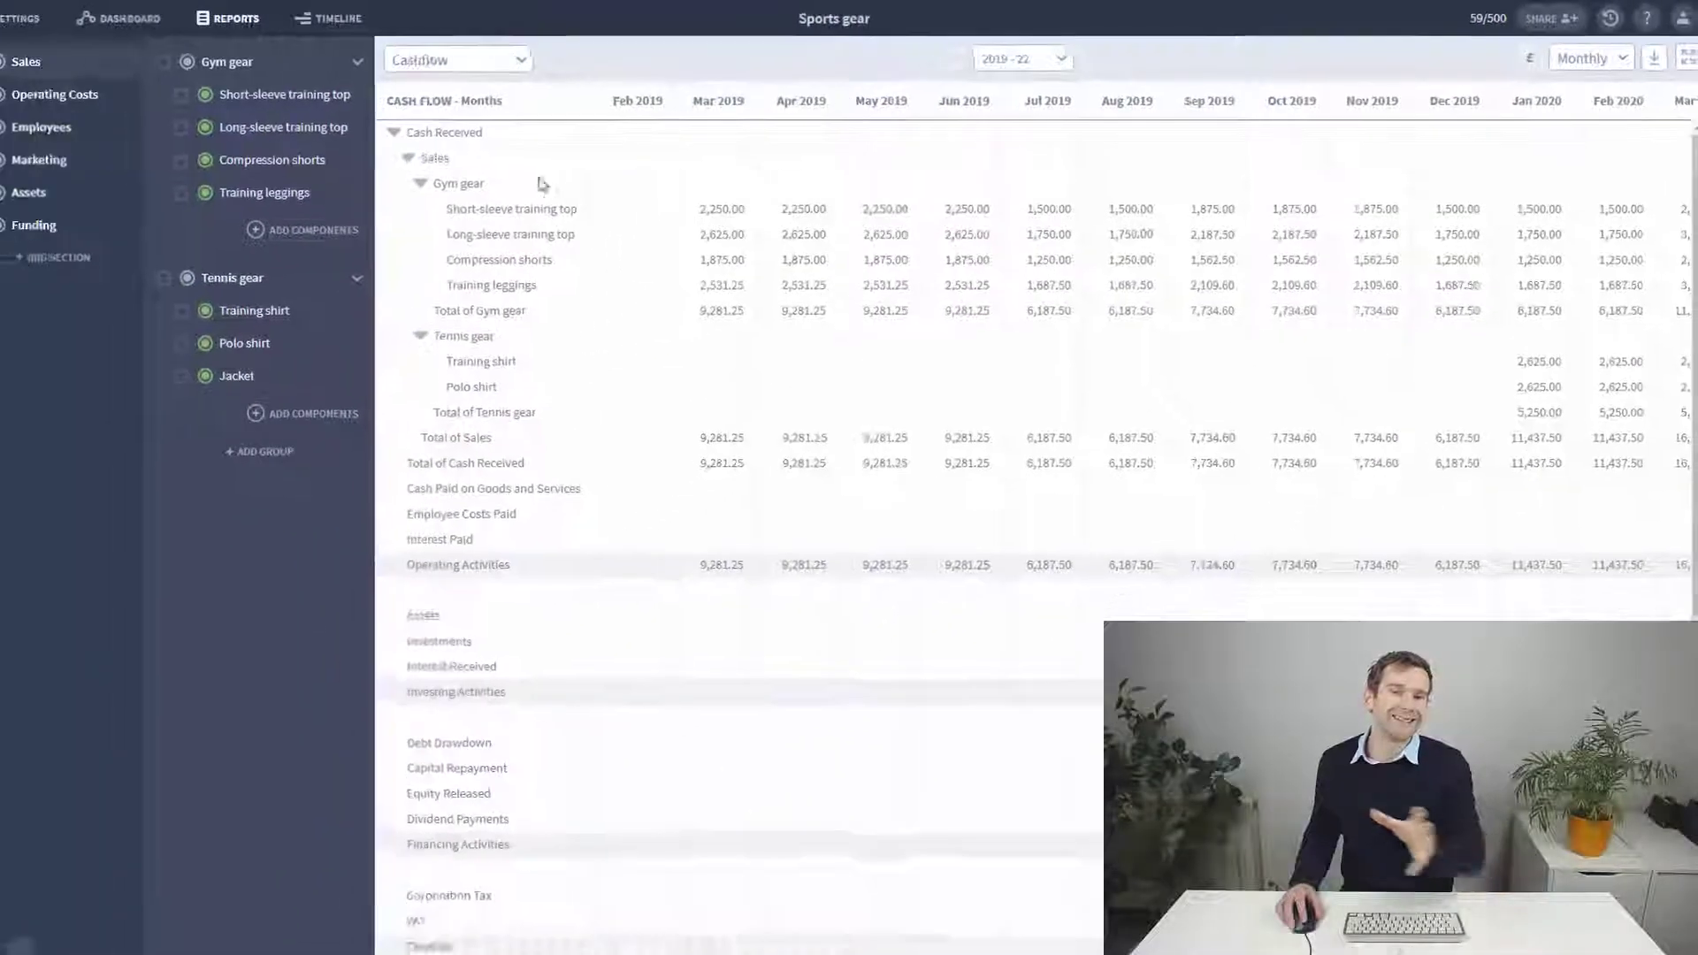
click(339, 18)
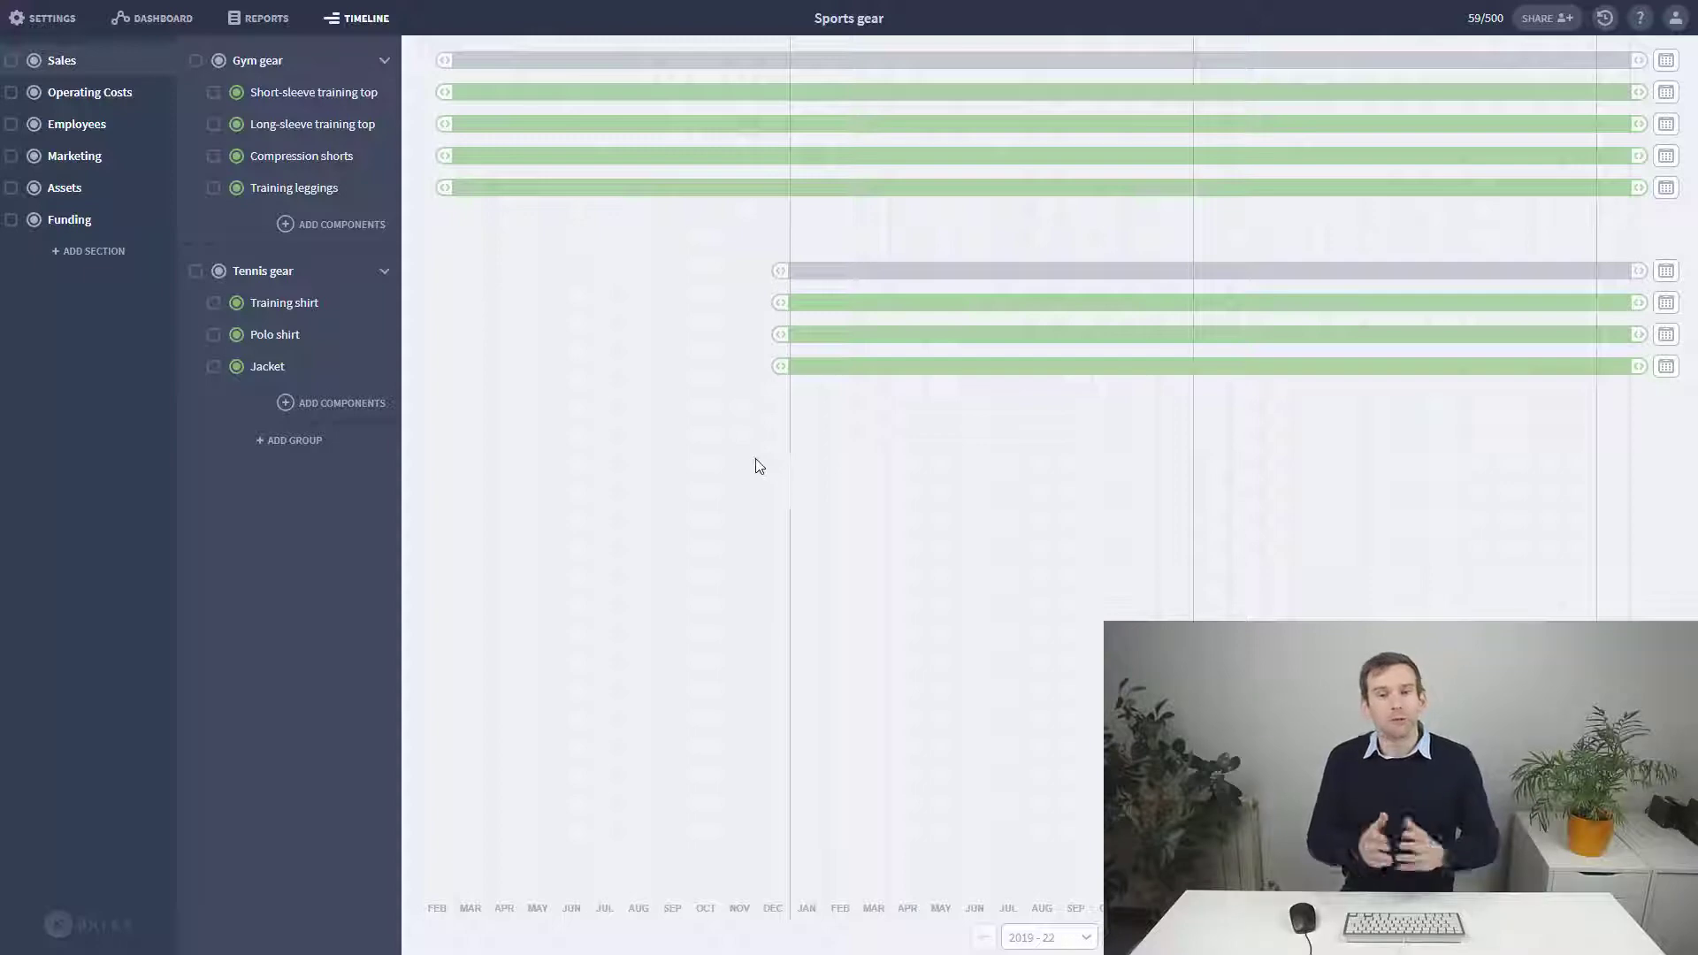
- Start adding a new component to the Gym gear group
click(336, 224)
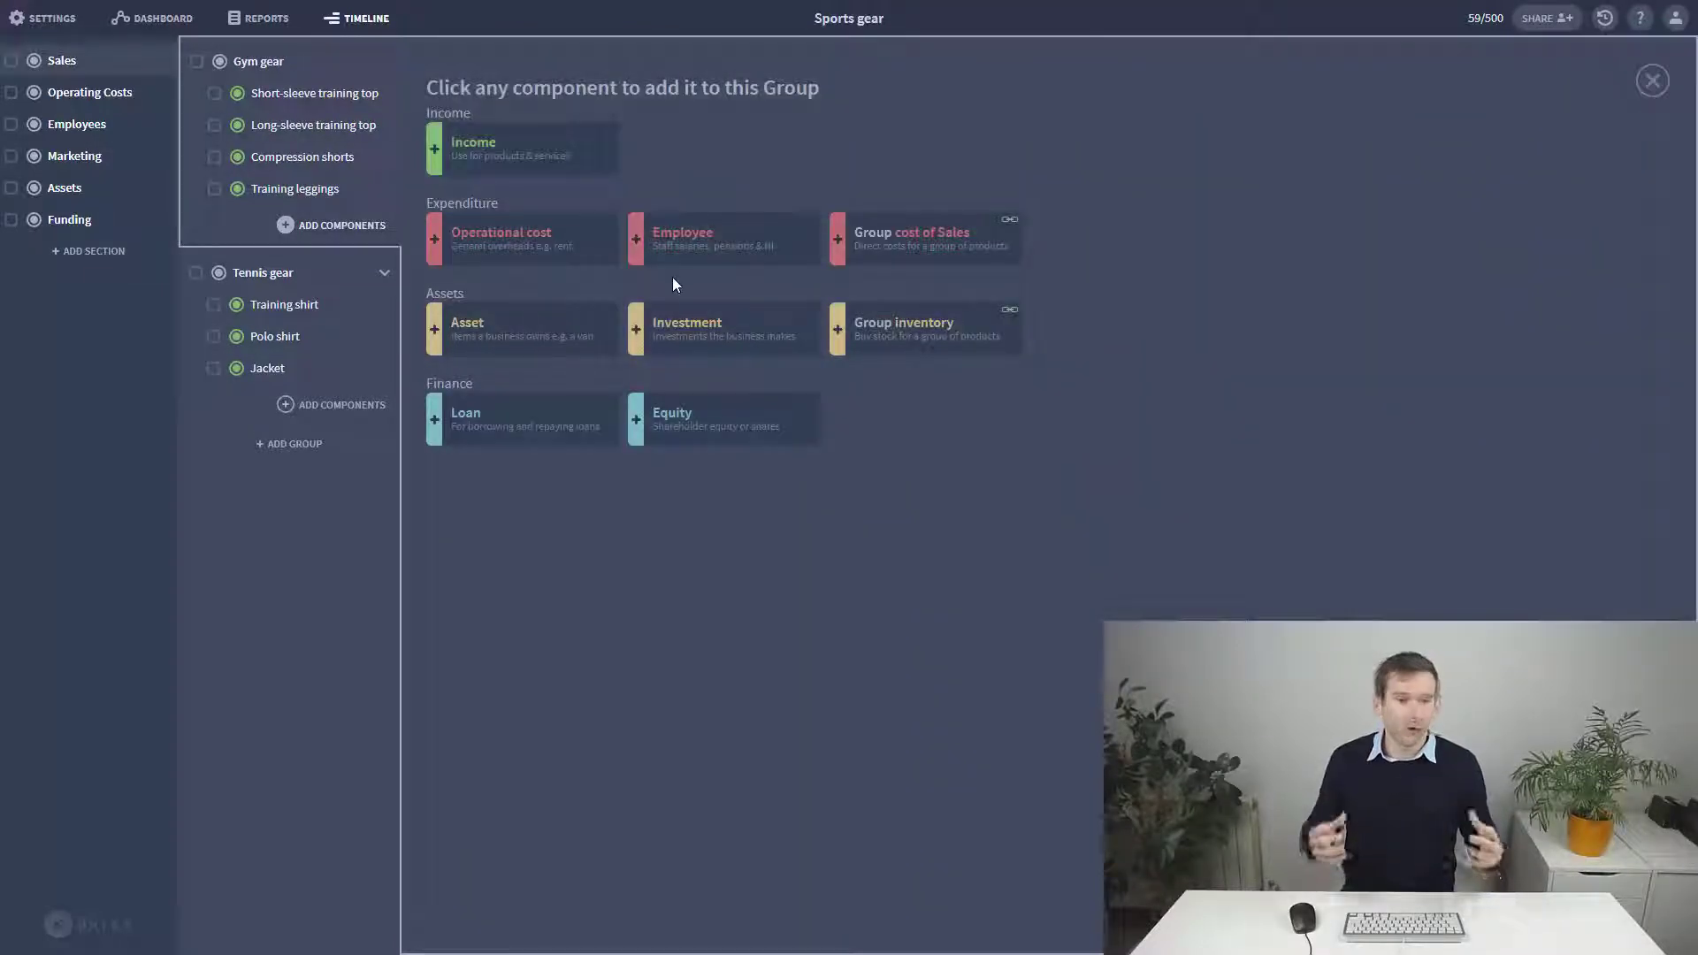